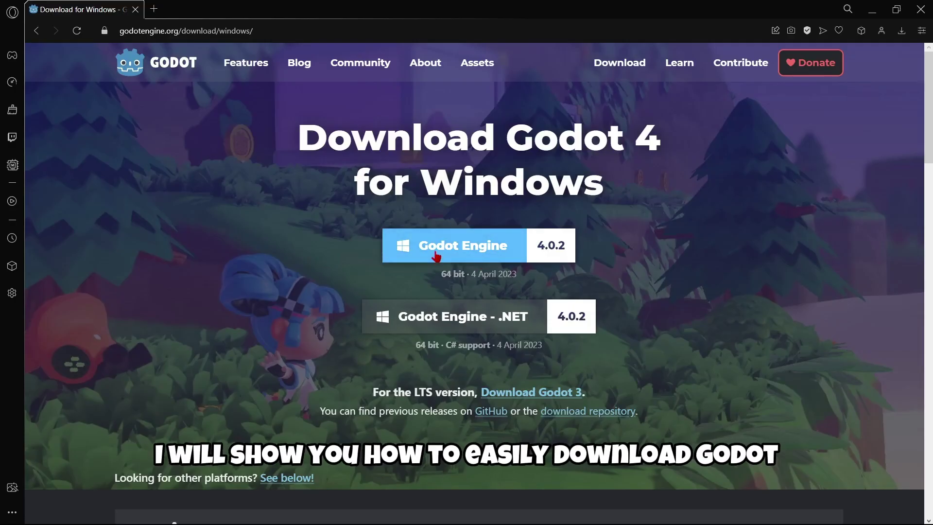
In Sprite2D.gd's _ready(), begin 'modulate = Color.b' to list the Color constants
click(436, 256)
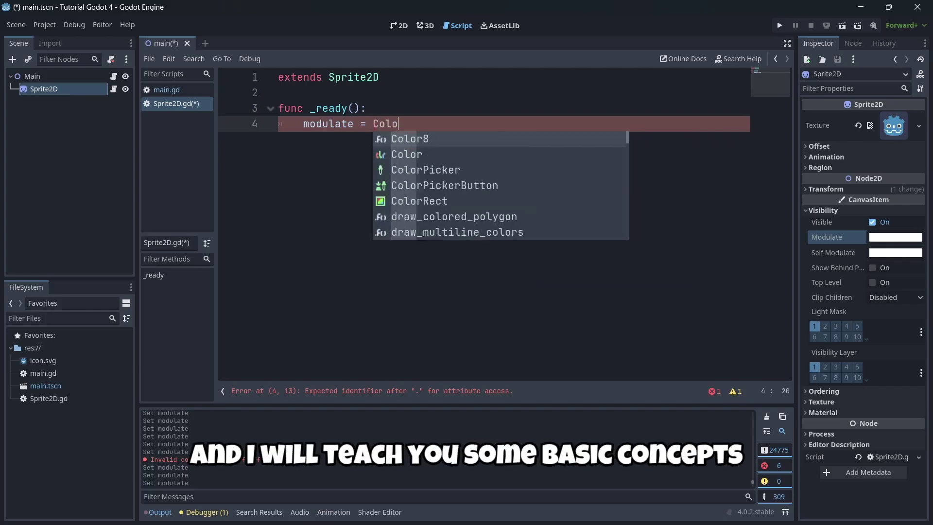
text(r.)
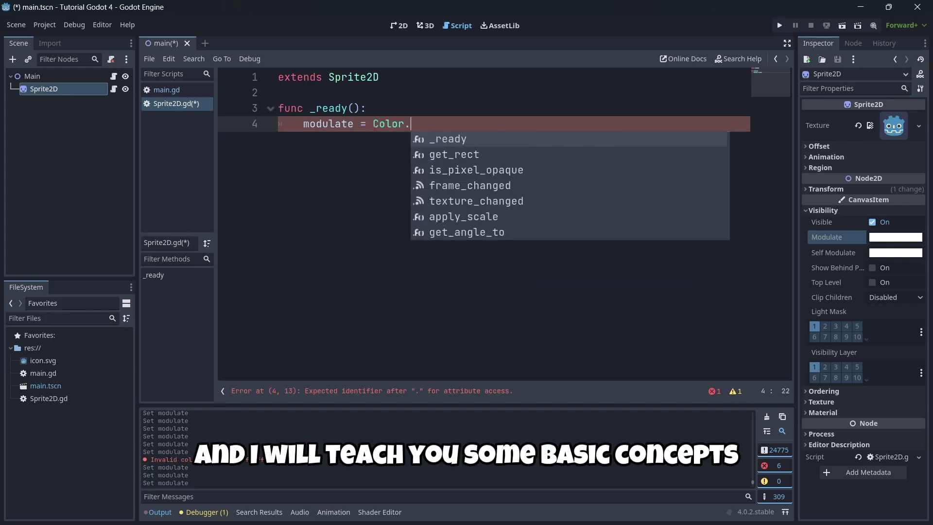
text(b)
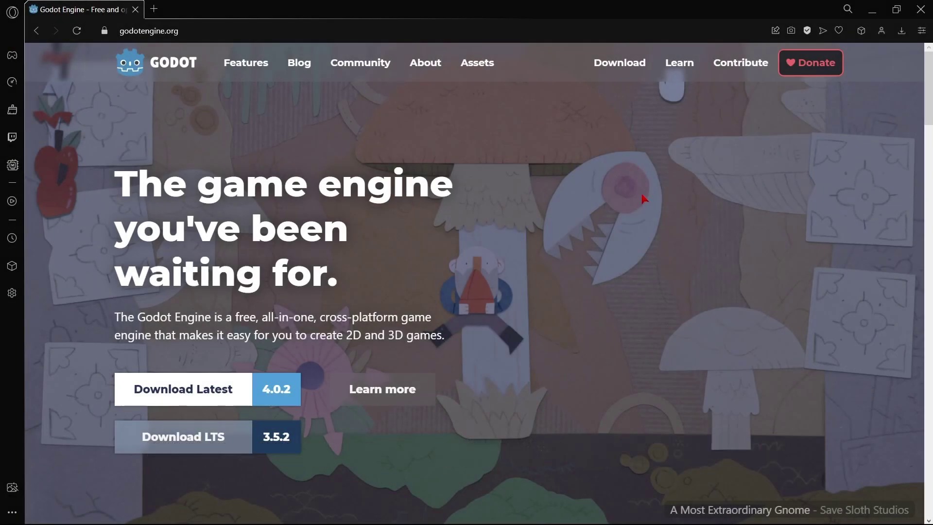
click(208, 31)
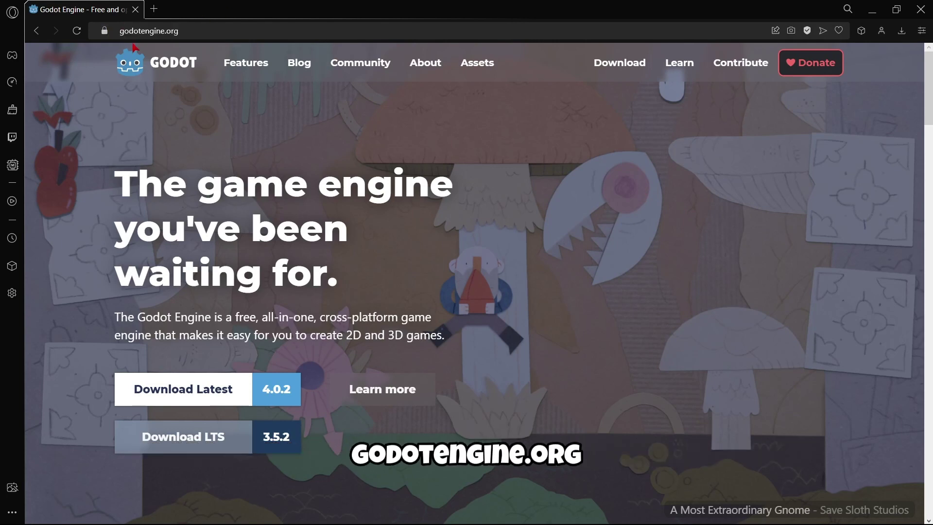
click(389, 162)
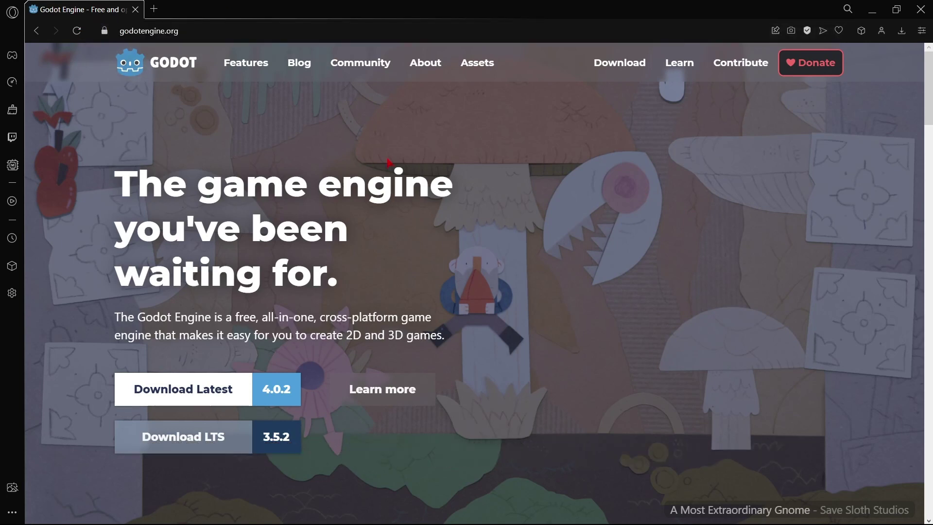
scroll(563, 296, down, 5)
scroll(563, 296, up, 5)
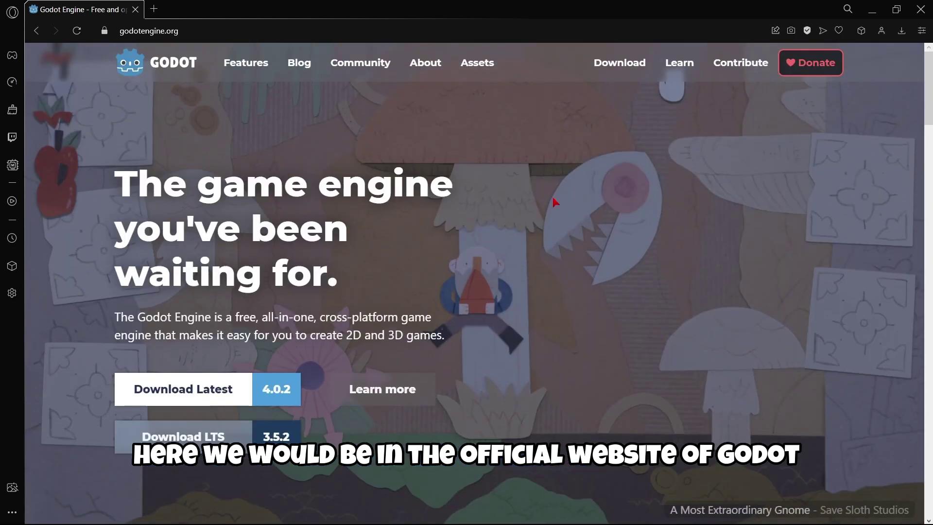
scroll(488, 328, down, 3)
scroll(494, 362, up, 3)
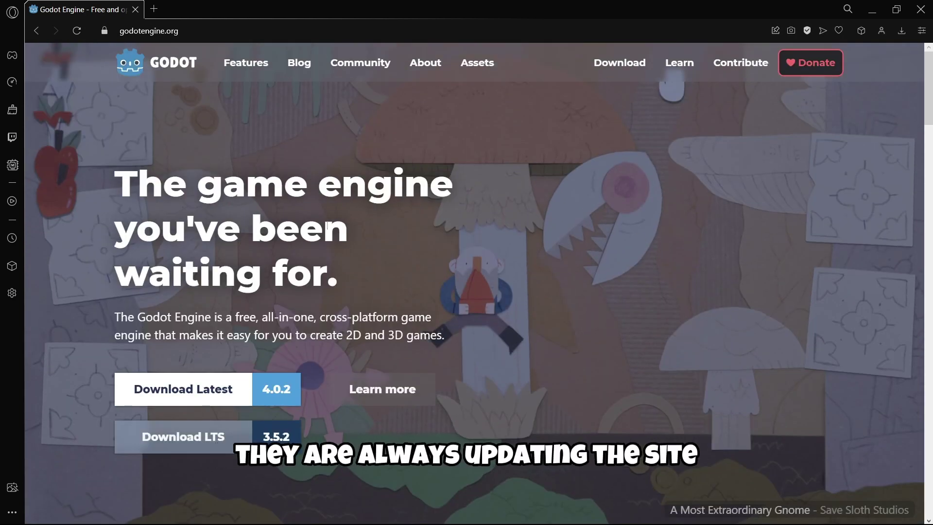
scroll(544, 332, down, 2)
scroll(544, 332, up, 2)
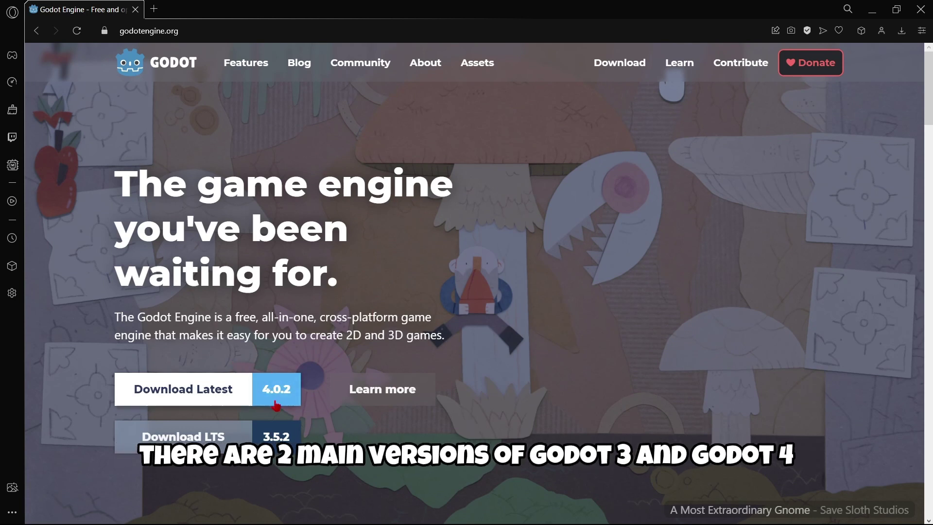
scroll(283, 383, down, 1)
scroll(282, 385, down, 1)
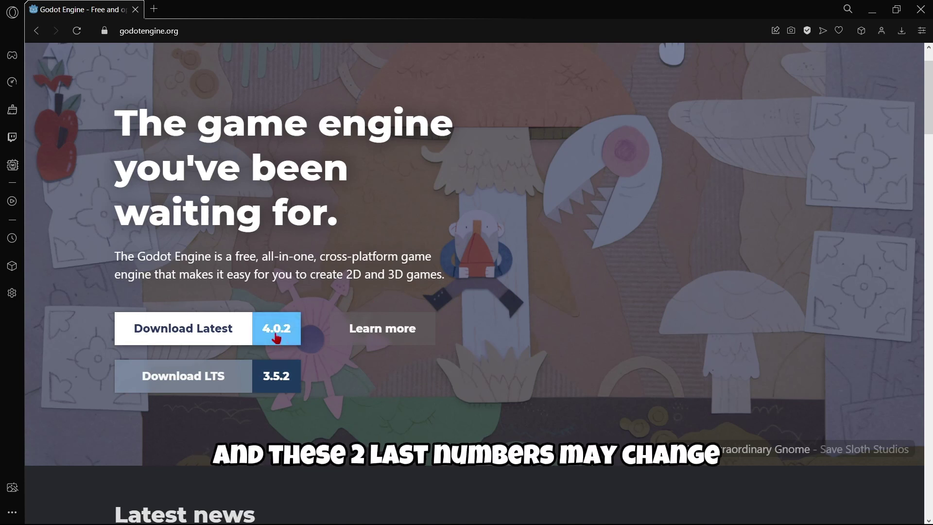
drag(273, 330, 294, 331)
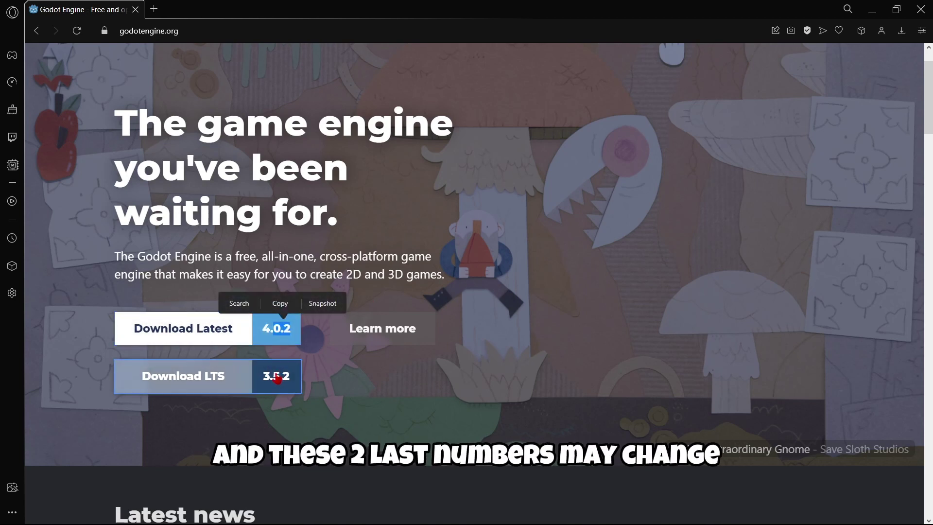
click(398, 395)
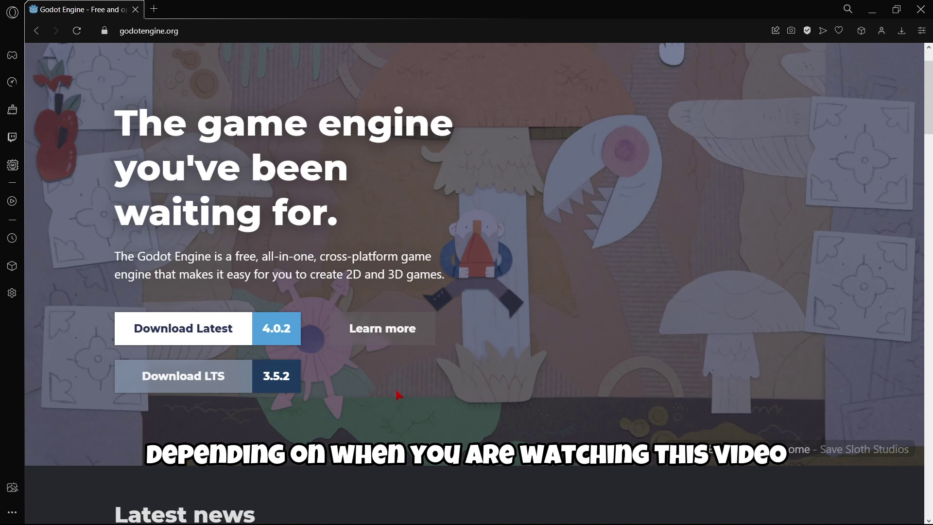
scroll(397, 394, down, 8)
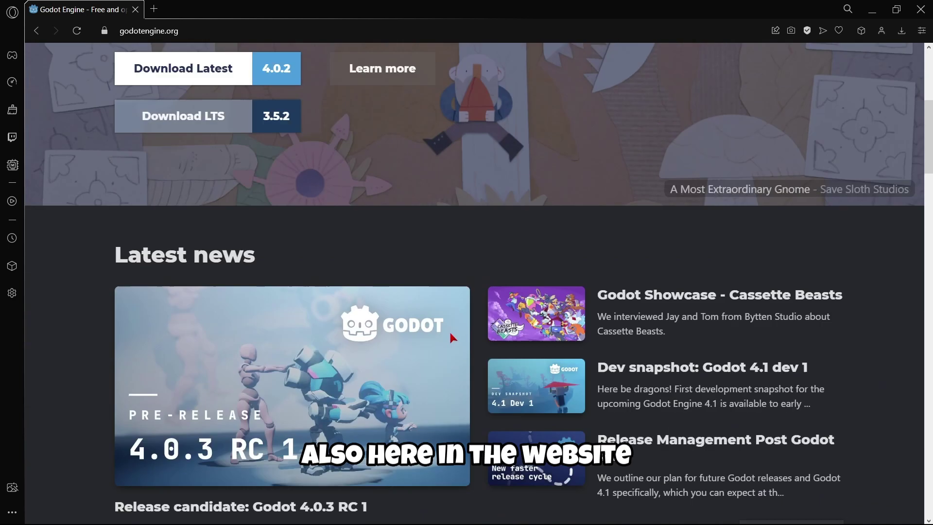
scroll(465, 342, down, 1)
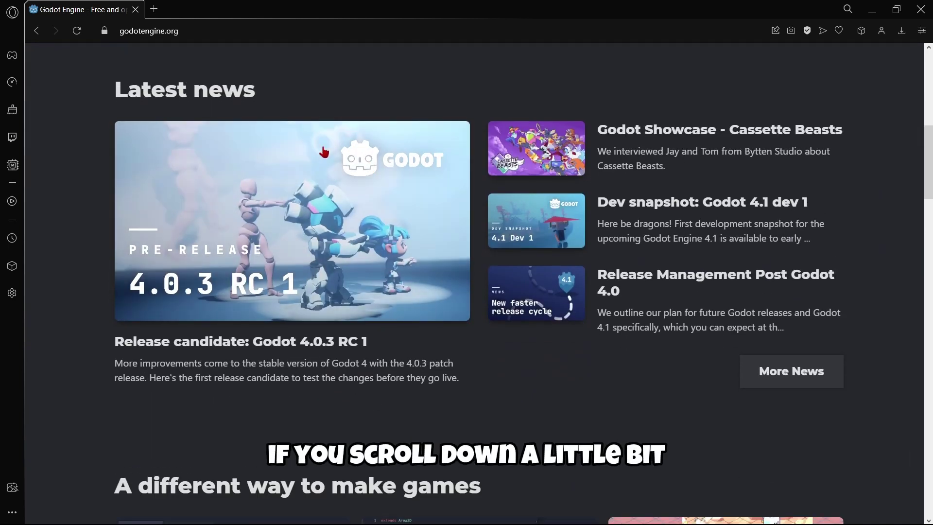
drag(273, 94, 166, 90)
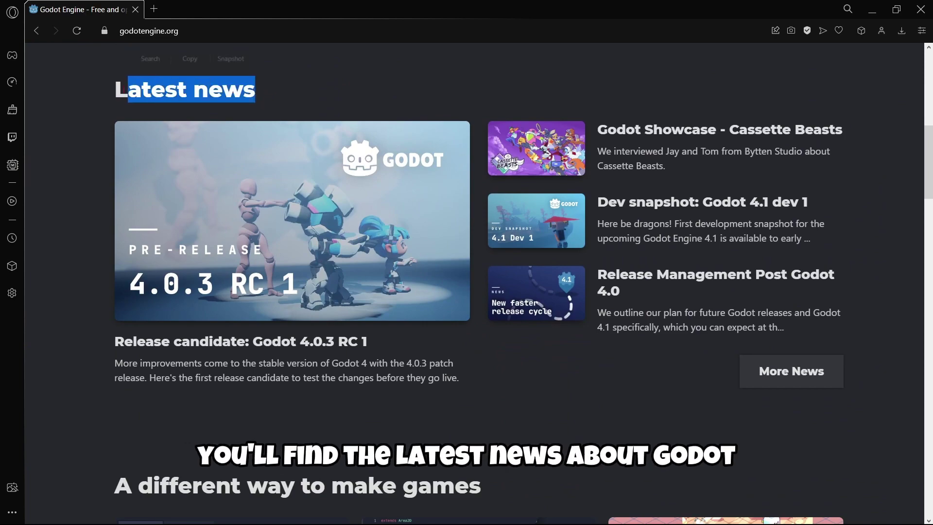
click(124, 89)
scroll(507, 266, down, 8)
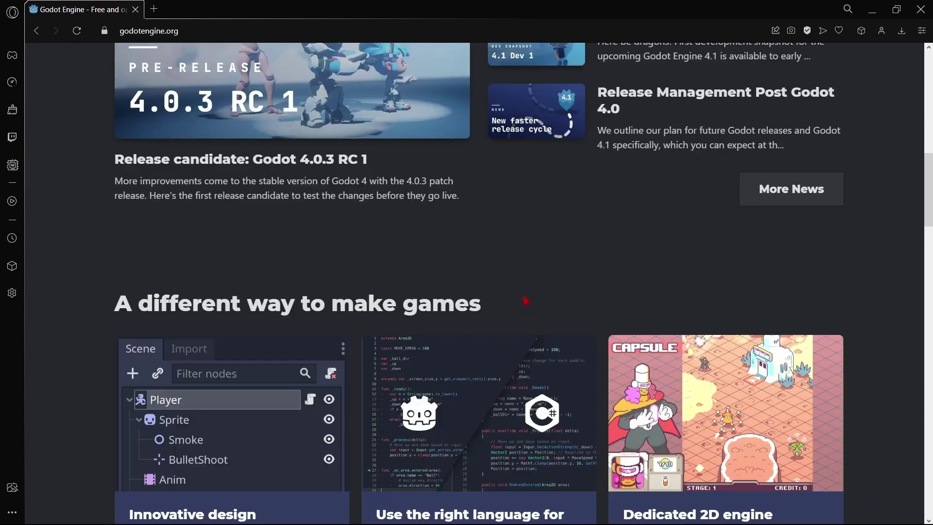
scroll(507, 266, down, 17)
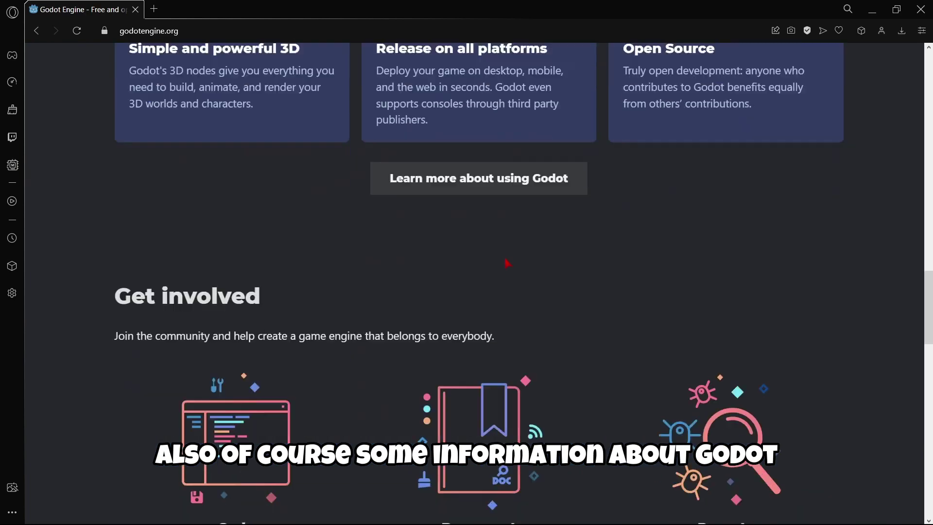
scroll(468, 247, down, 9)
scroll(468, 247, up, 2)
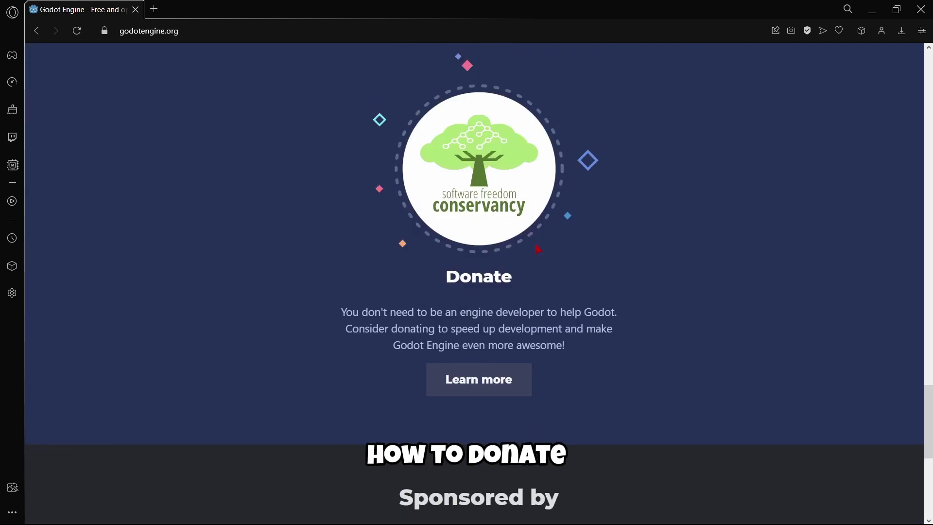
key(Home)
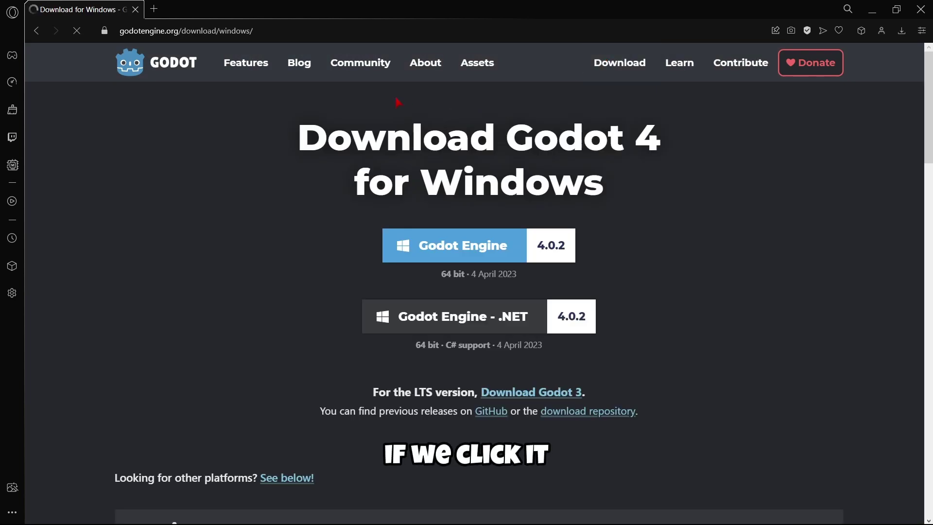
Jump from the Download Godot 4 heading to the Supported platforms section via 'See below!'
drag(297, 112, 605, 187)
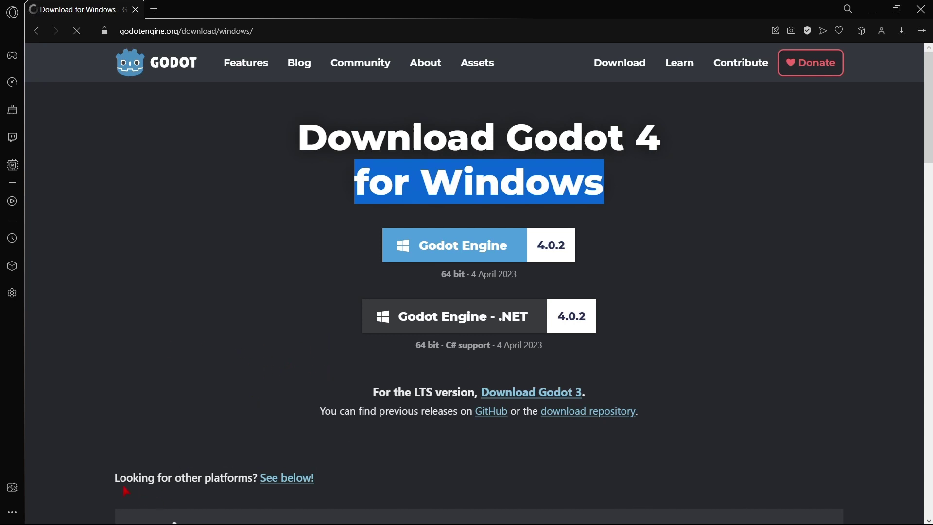
drag(114, 478, 234, 477)
click(235, 478)
click(286, 477)
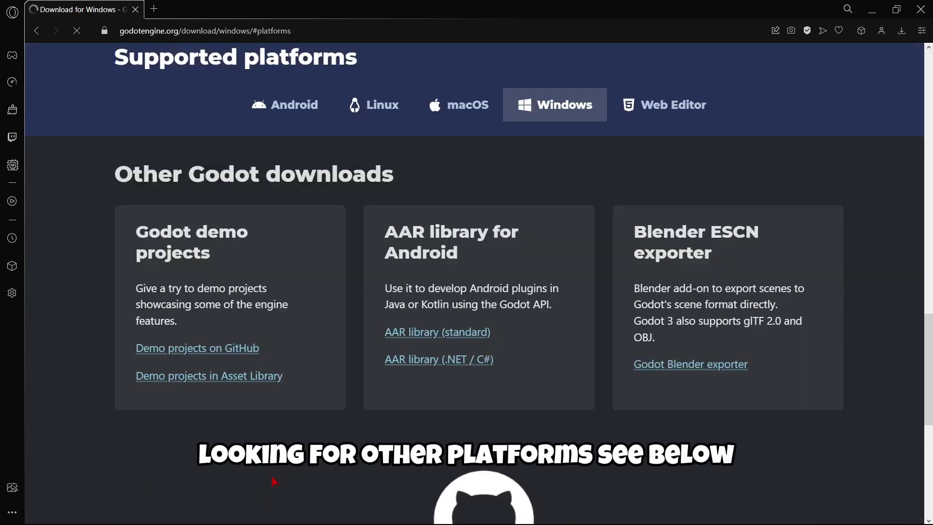
scroll(355, 301, up, 4)
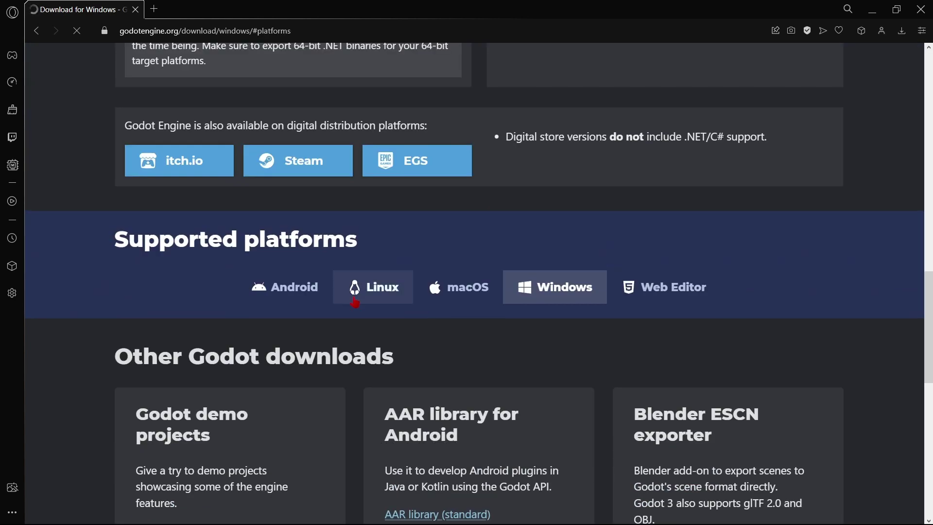
scroll(381, 340, up, 15)
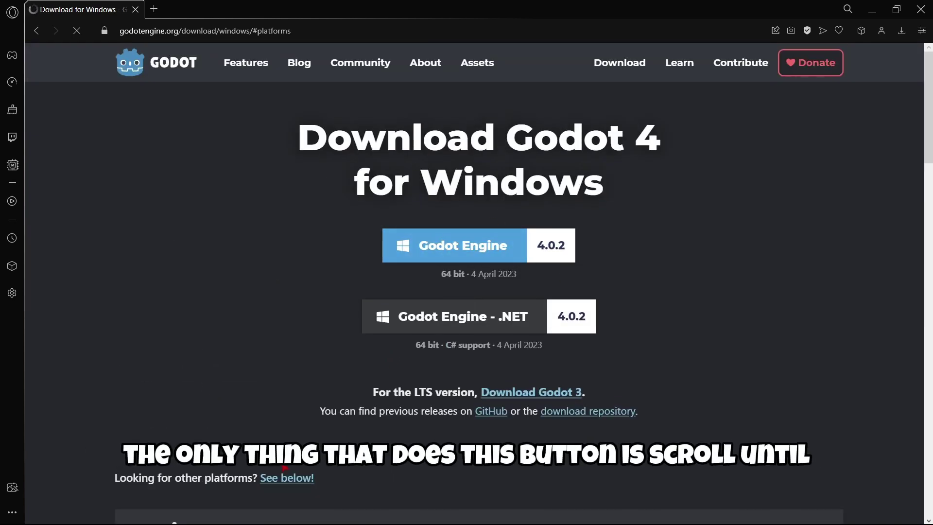
scroll(297, 243, down, 10)
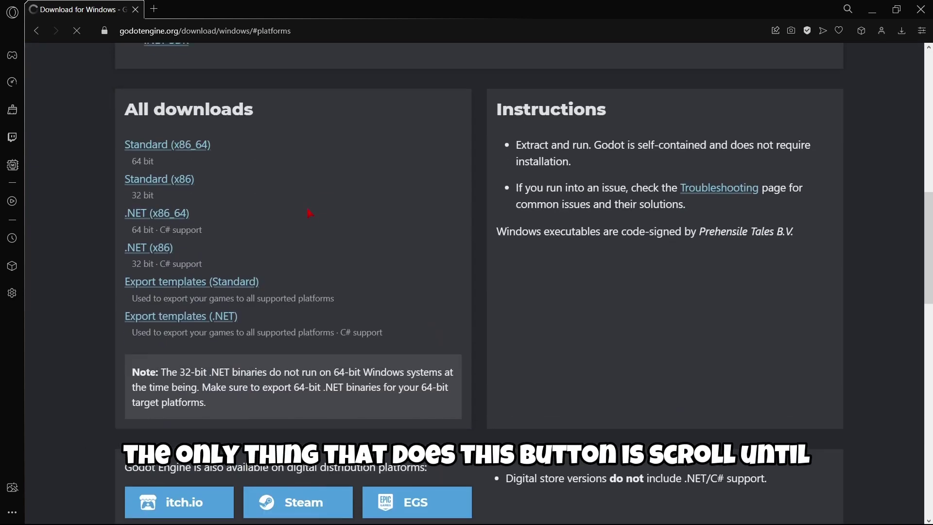
scroll(313, 213, down, 8)
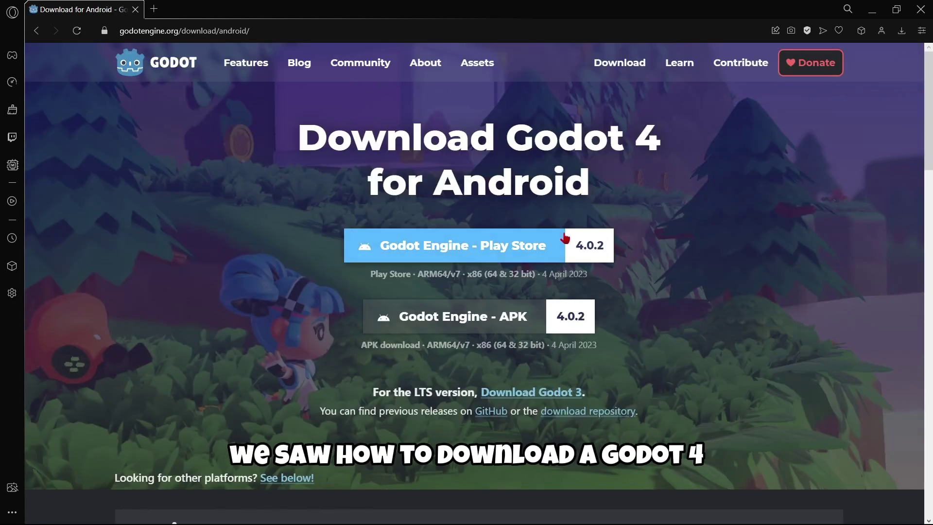
click(483, 240)
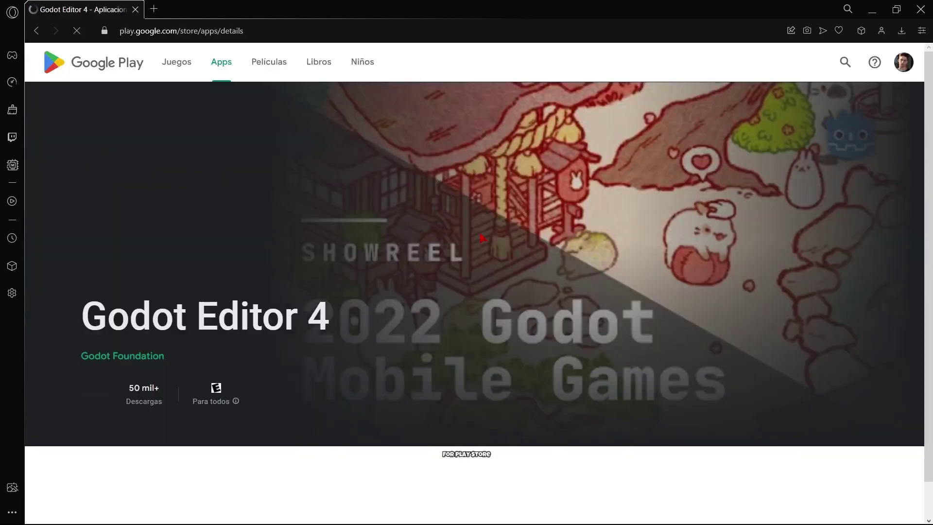
scroll(101, 419, down, 10)
key(alt+Left)
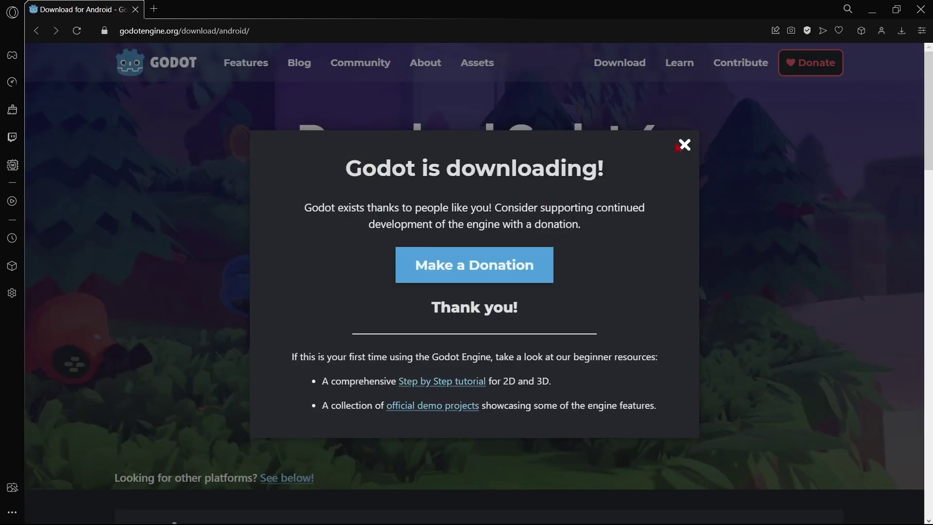
click(683, 144)
click(619, 68)
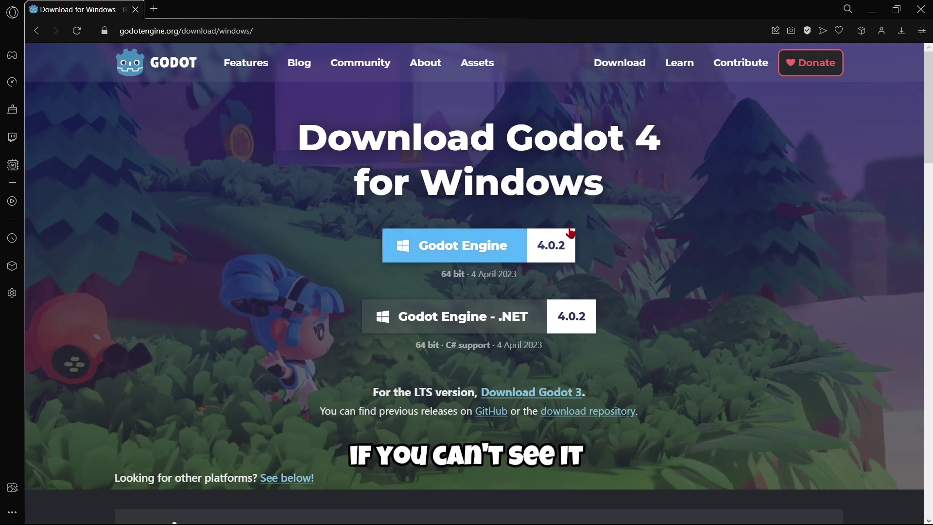
Scroll the Godot 4 download page, highlighting the heading and the C# support note
drag(328, 139, 534, 140)
scroll(292, 484, down, 10)
scroll(413, 202, down, 7)
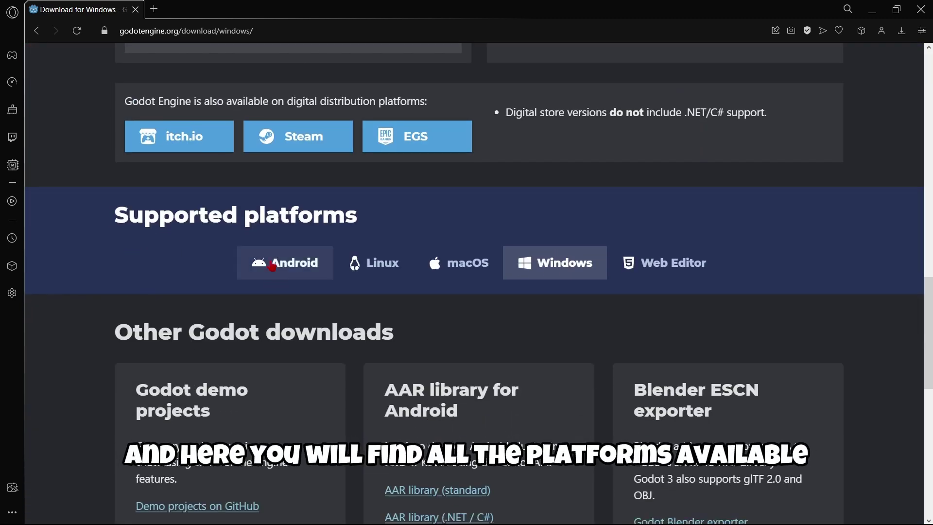
scroll(332, 256, down, 2)
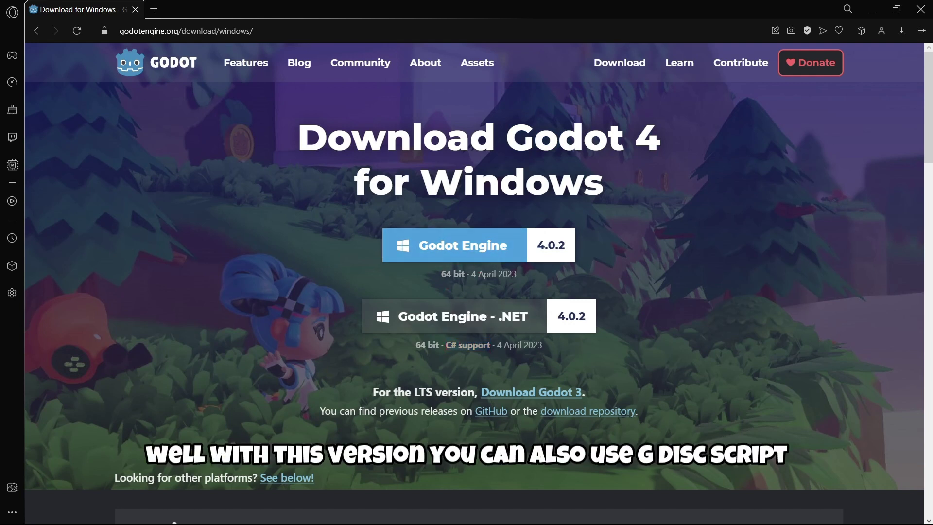
drag(446, 344, 468, 345)
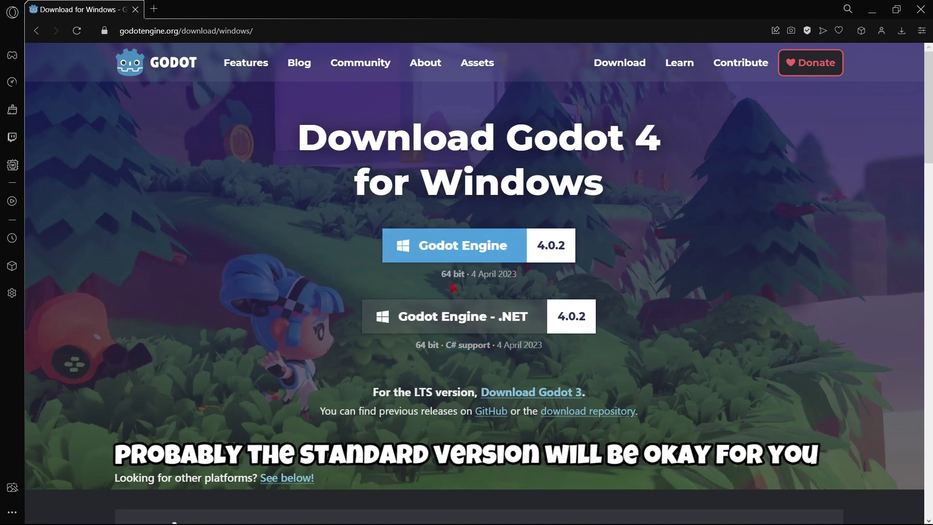
mouse_move(482, 248)
mouse_down()
mouse_move(501, 252)
mouse_move(479, 244)
mouse_up()
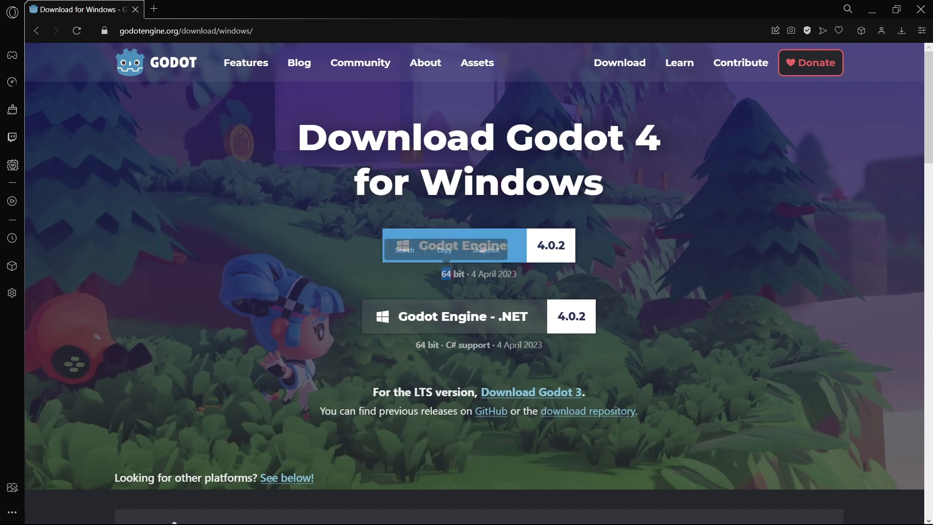
Check the 64-bit standard build and LTS note, then open the Download Godot 3 page
drag(440, 273, 532, 280)
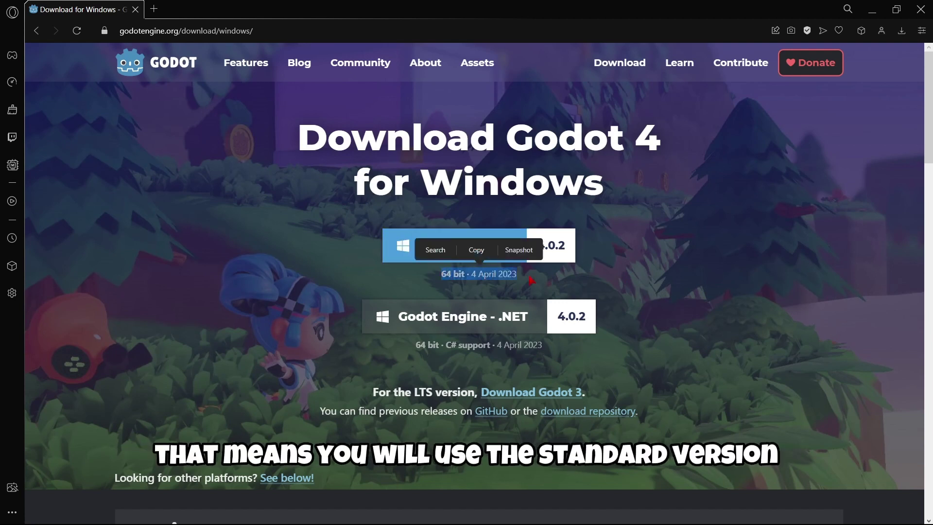
click(465, 424)
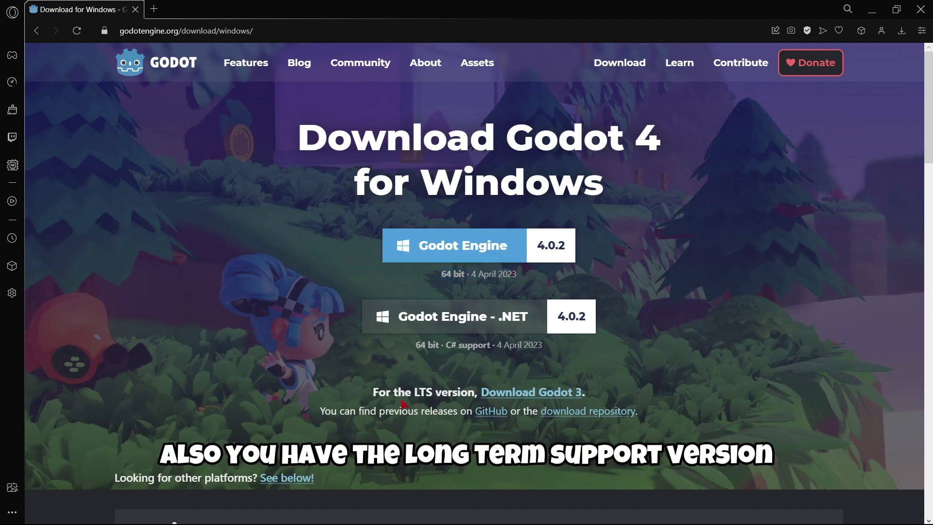
drag(426, 391, 433, 392)
click(432, 392)
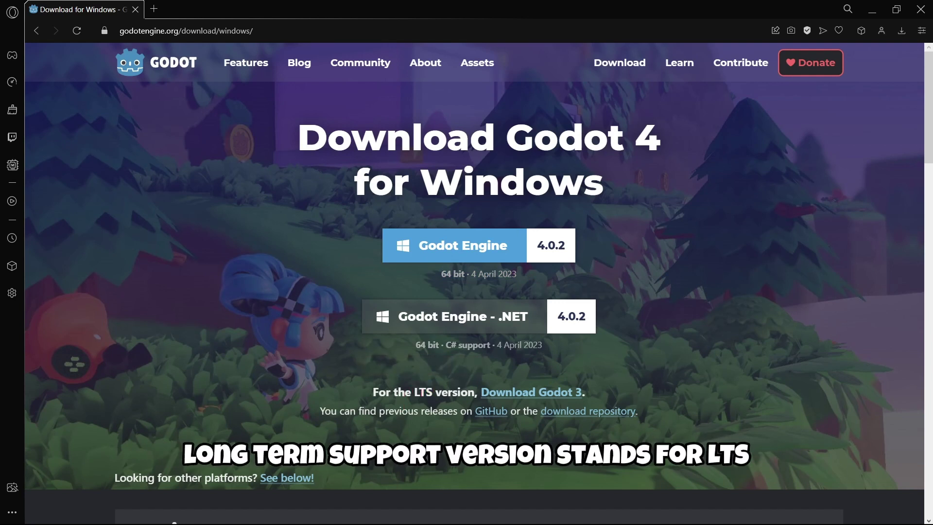
click(500, 394)
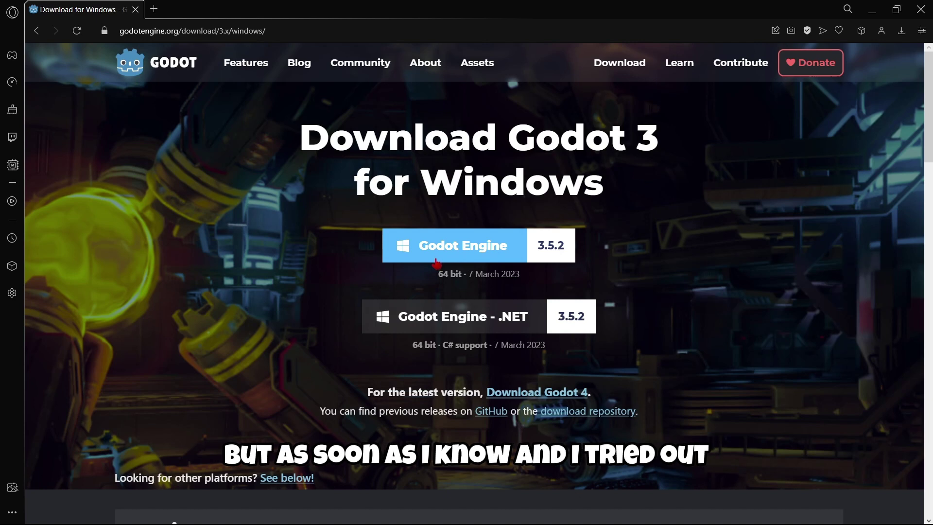
Navigate from the Godot 3 page back to the Download Godot 4 page offering 4.0.2
click(509, 386)
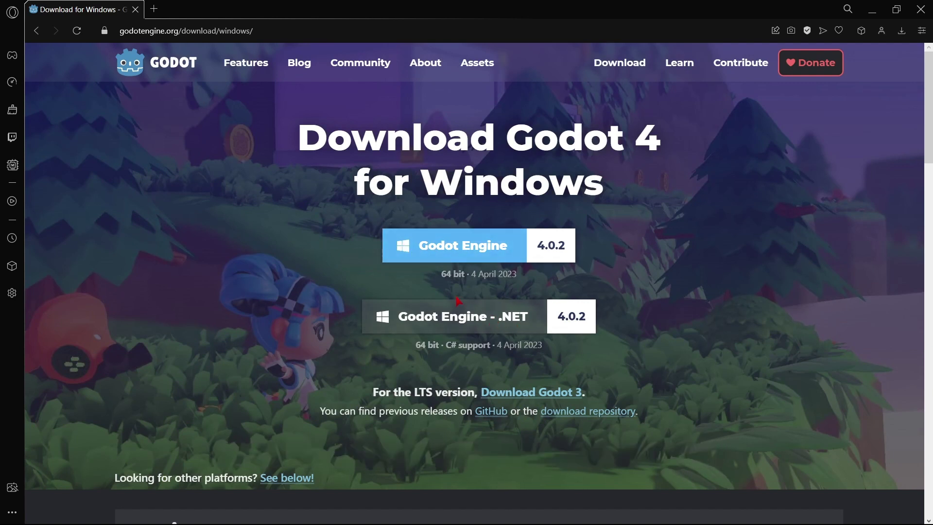
click(508, 392)
key(alt+Left)
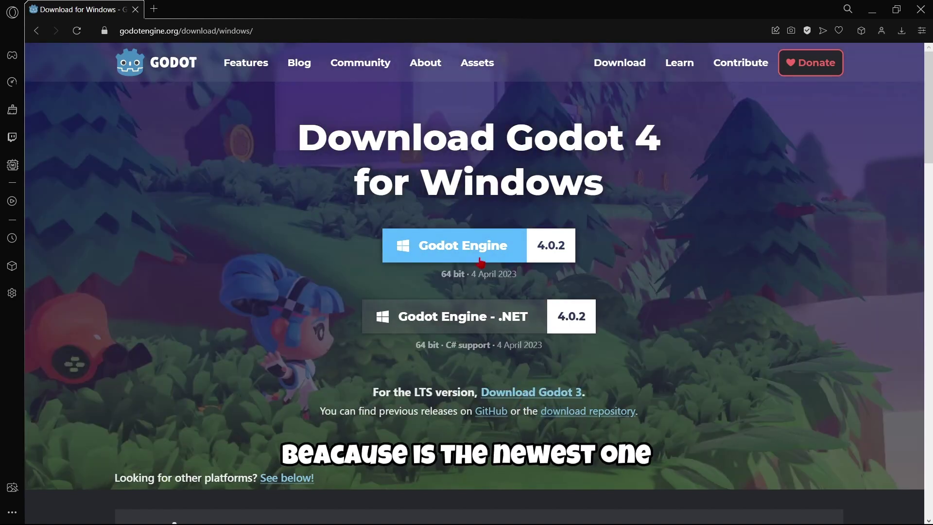
Download Godot_v4.0.2-stable_win64.exe.zip, the standard 64-bit Godot 4.0.2 build
click(436, 256)
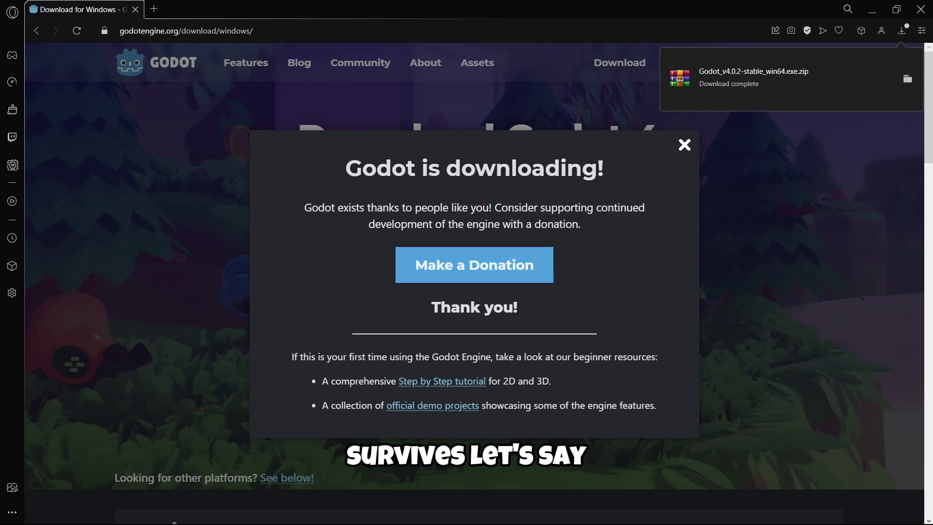
click(461, 264)
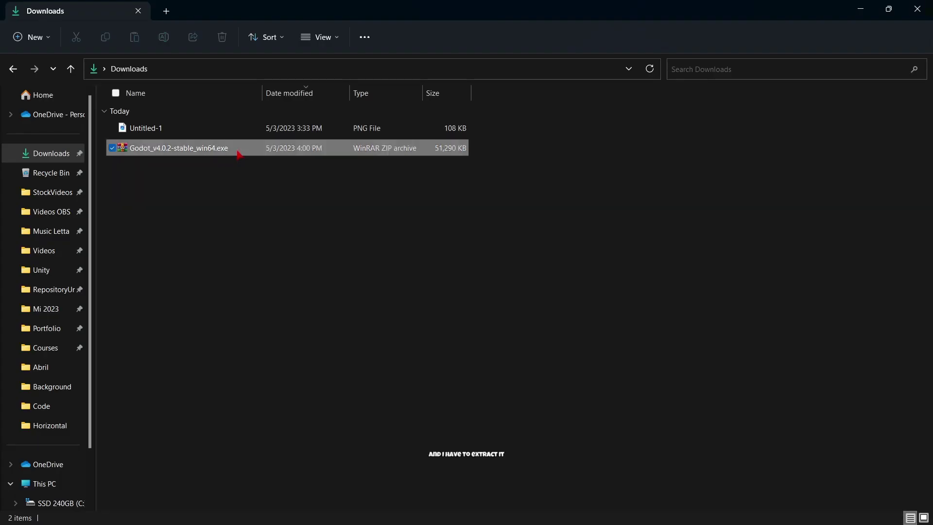
Extract the Godot 4.0.2 zip with WinRAR Extract Here and select Godot_v4.0.2-stable_win64
right_click(239, 152)
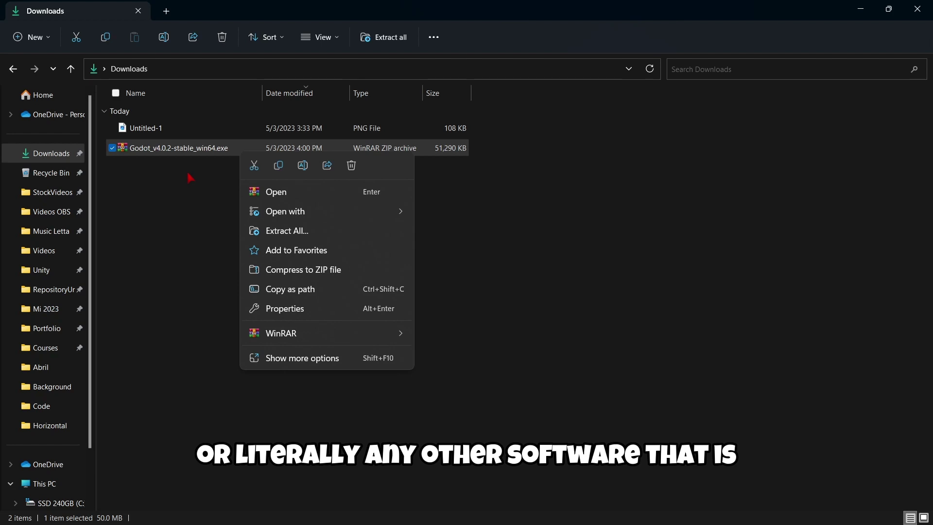
mouse_move(377, 335)
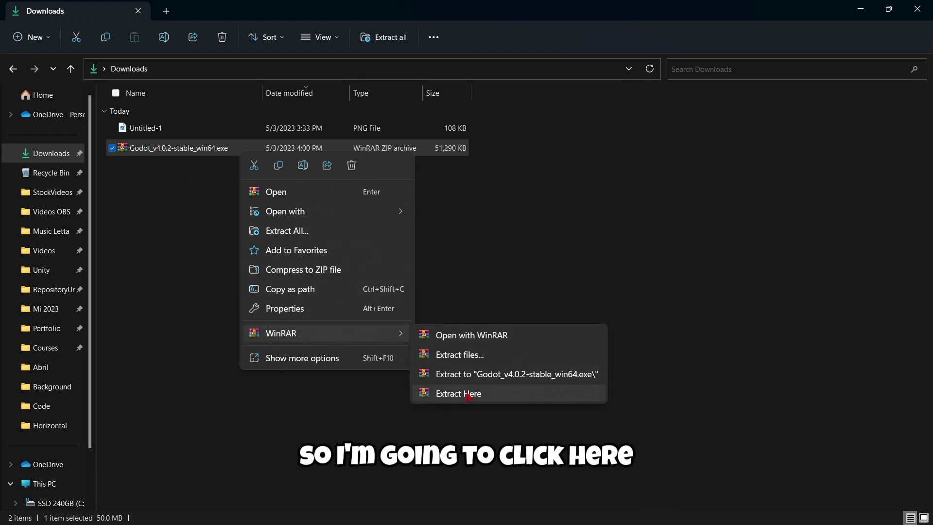
click(469, 395)
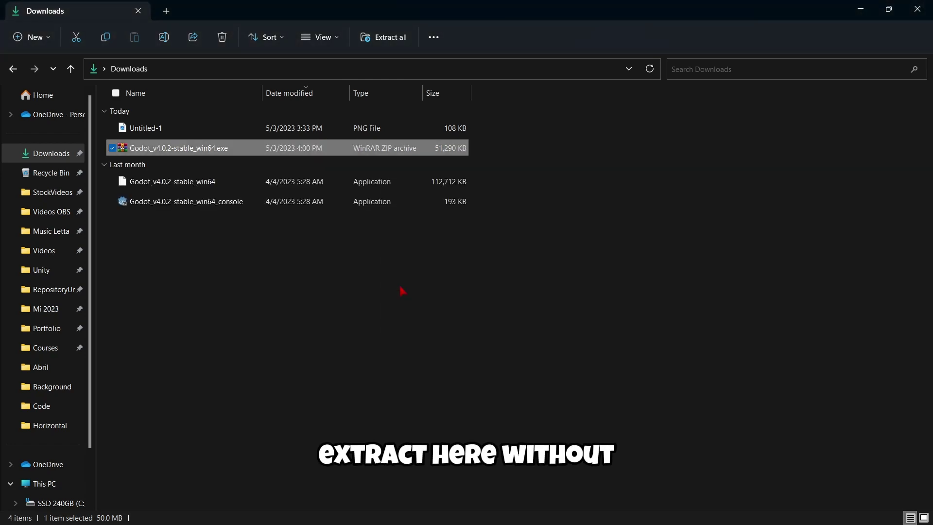
click(297, 264)
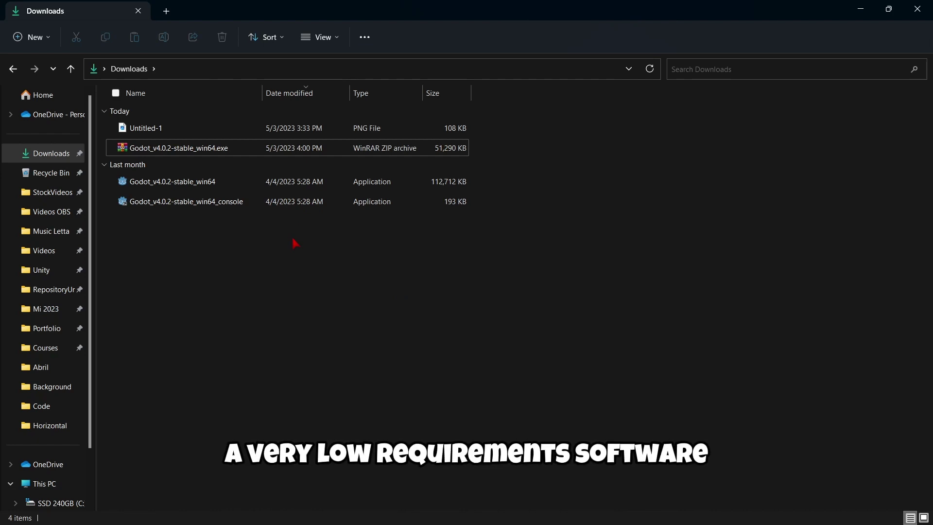
click(215, 187)
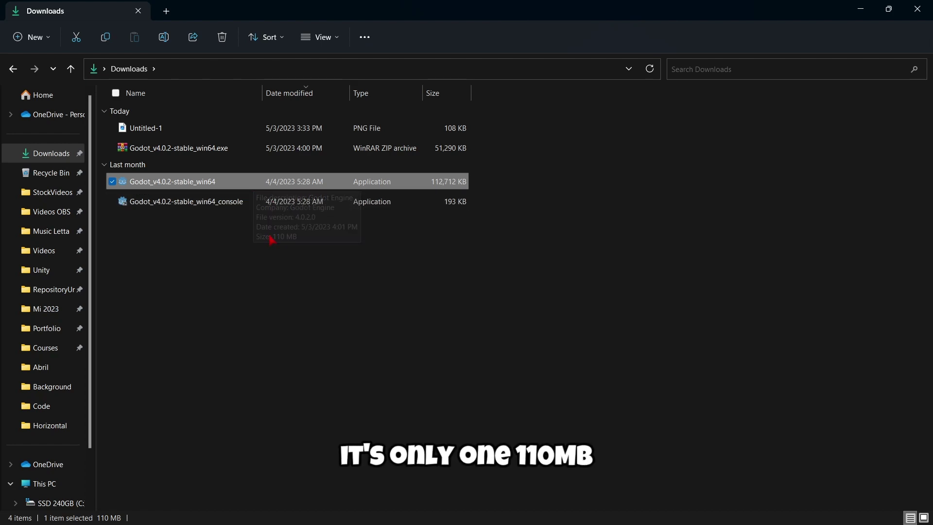
mouse_move(255, 189)
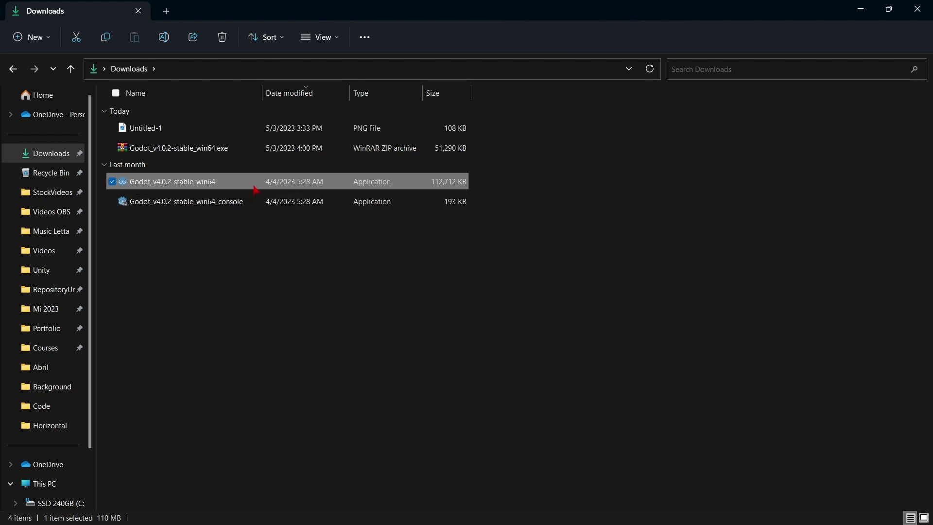
click(240, 273)
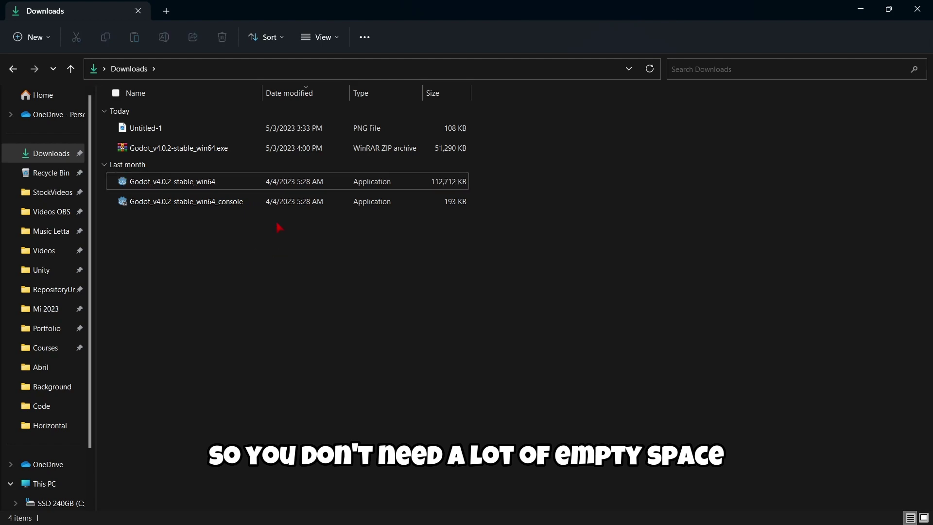
mouse_move(217, 180)
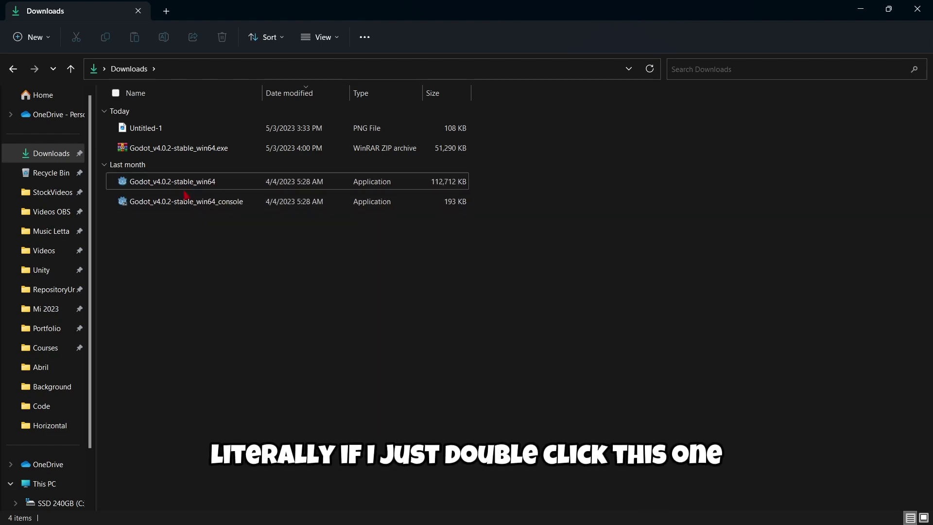
Launch Godot 4.0.2, decline the example projects, maximize, and browse Asset Library Projects
double_click(227, 184)
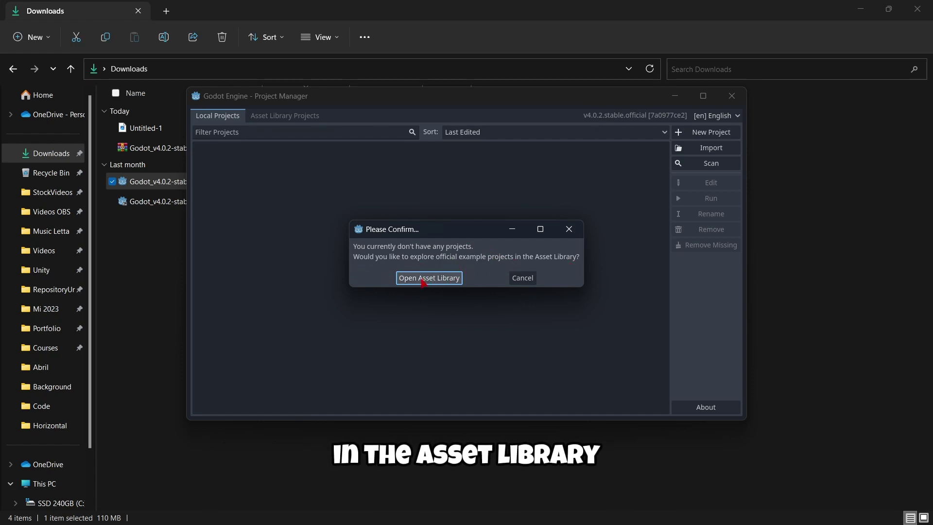
click(521, 278)
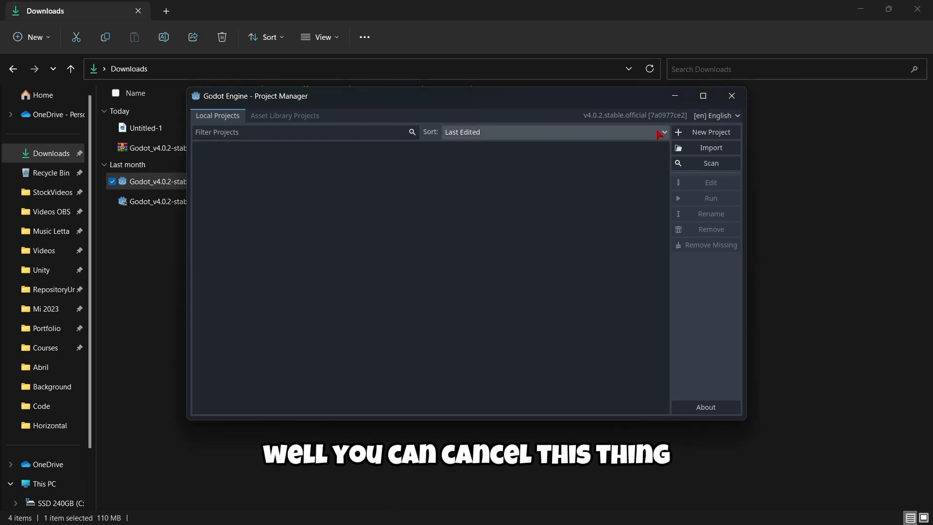
click(704, 99)
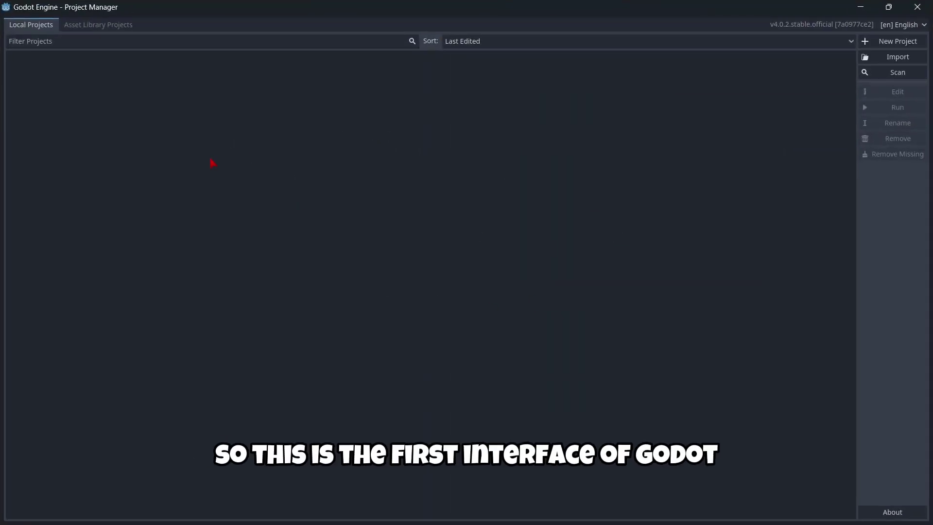
click(93, 27)
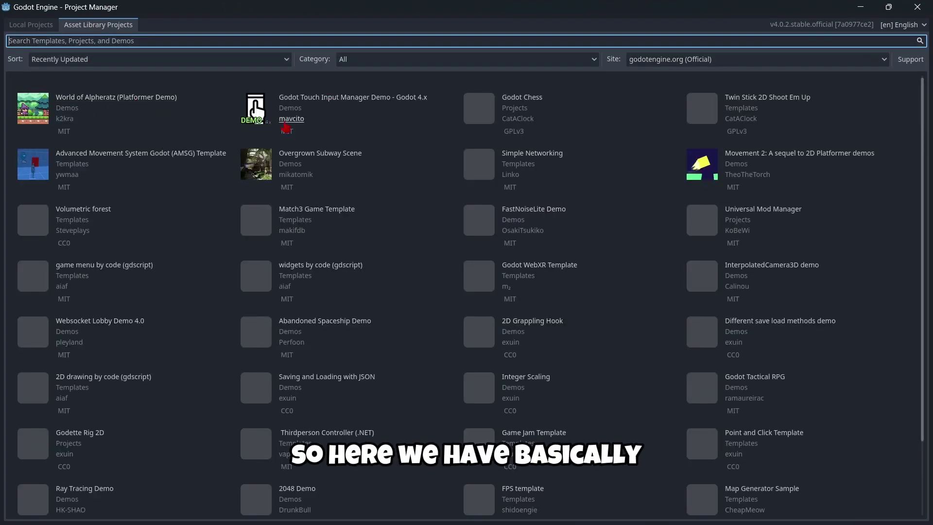
scroll(573, 194, down, 3)
scroll(585, 181, up, 3)
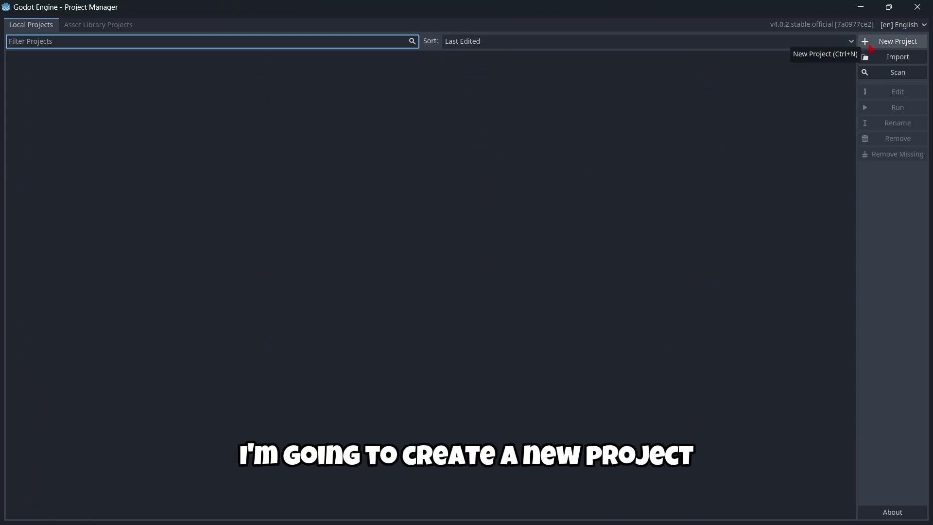
Start a new project named 'Tutorial Godot 4' in its own newly created folder
click(889, 56)
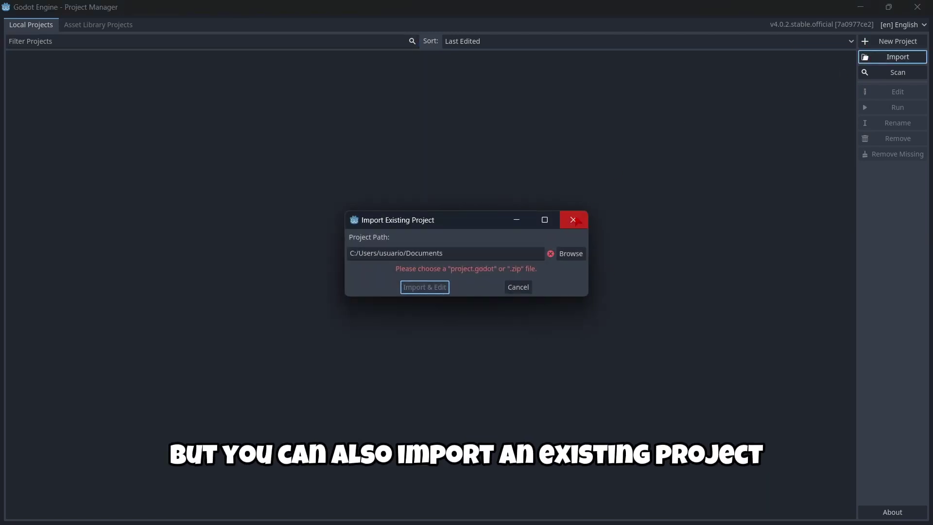
click(576, 220)
click(897, 41)
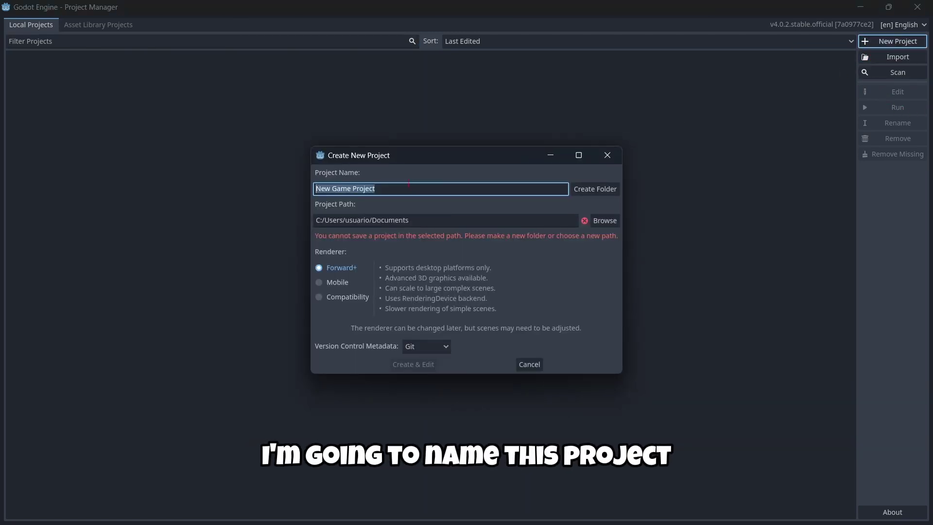
text(Tutorial Godot )
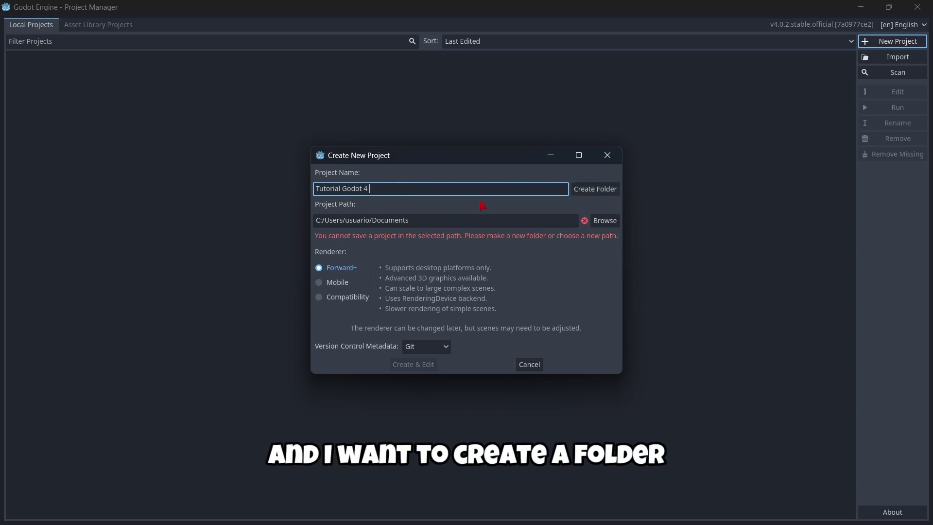
text(4)
click(499, 220)
click(595, 189)
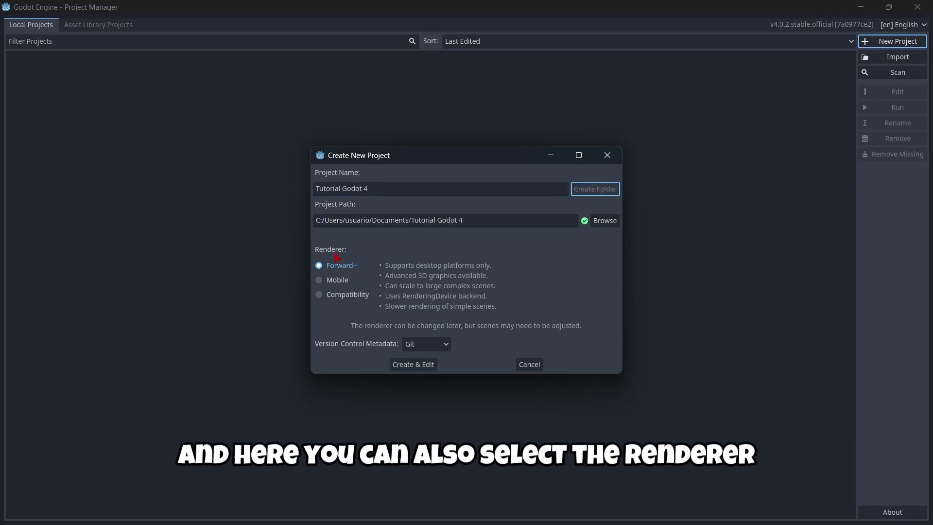
Keep the Forward+ renderer and create the project, opening it in the editor
click(336, 280)
click(340, 295)
click(330, 280)
click(322, 266)
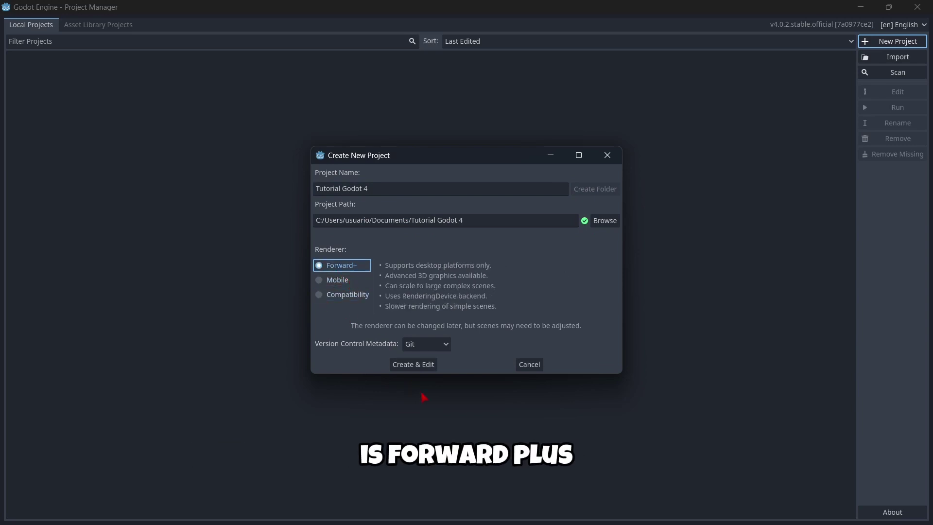
click(414, 365)
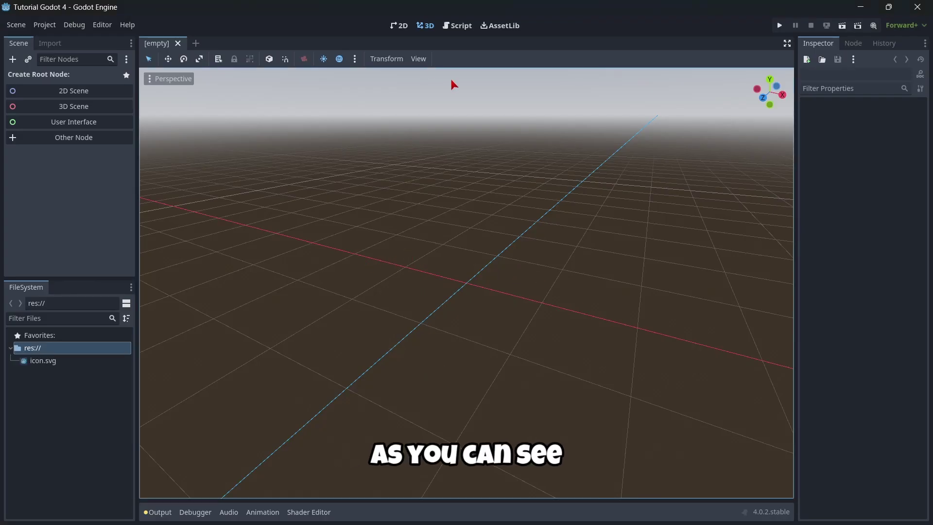
Switch the editor to the 2D workspace and select icon.svg in the FileSystem dock
scroll(471, 176, down, 5)
scroll(471, 176, up, 3)
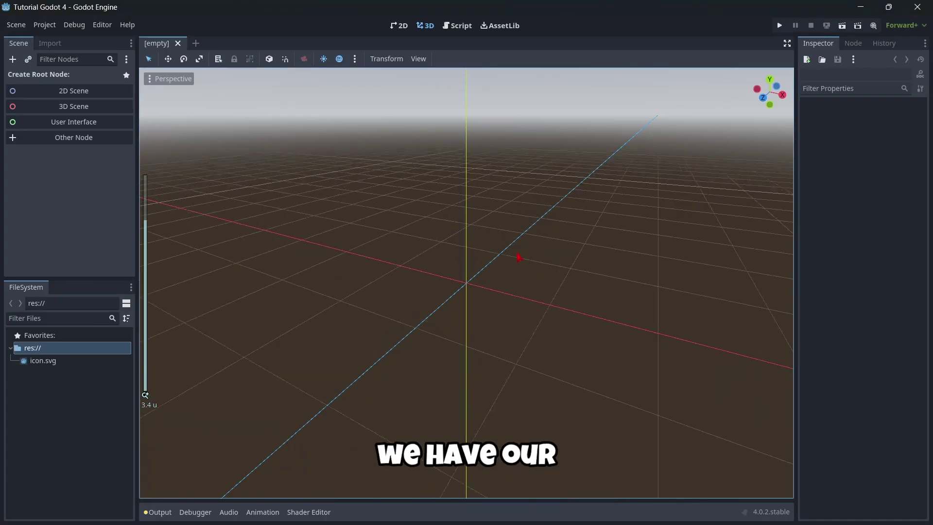
click(403, 26)
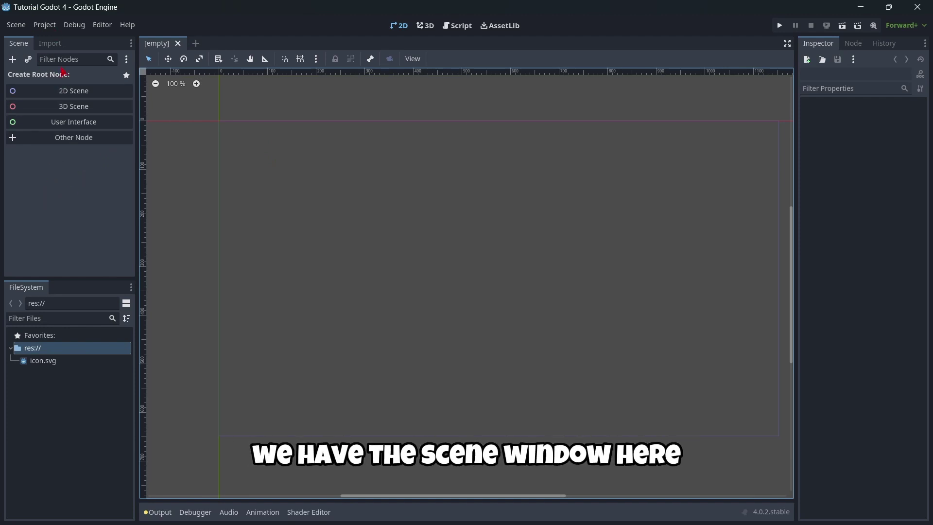
click(46, 359)
key(Up)
key(Up)
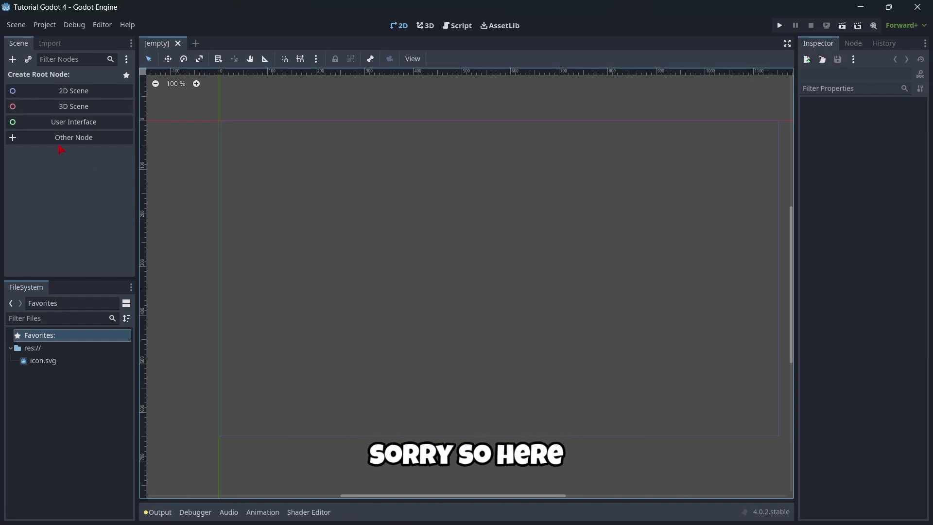
Add a Camera2D as the scene root, then delete it again
click(98, 142)
text(cam)
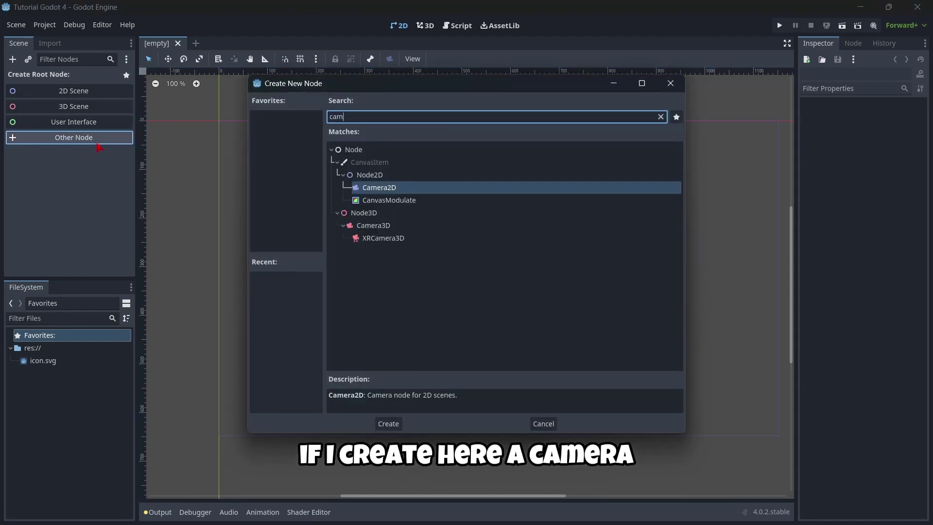
key(Return)
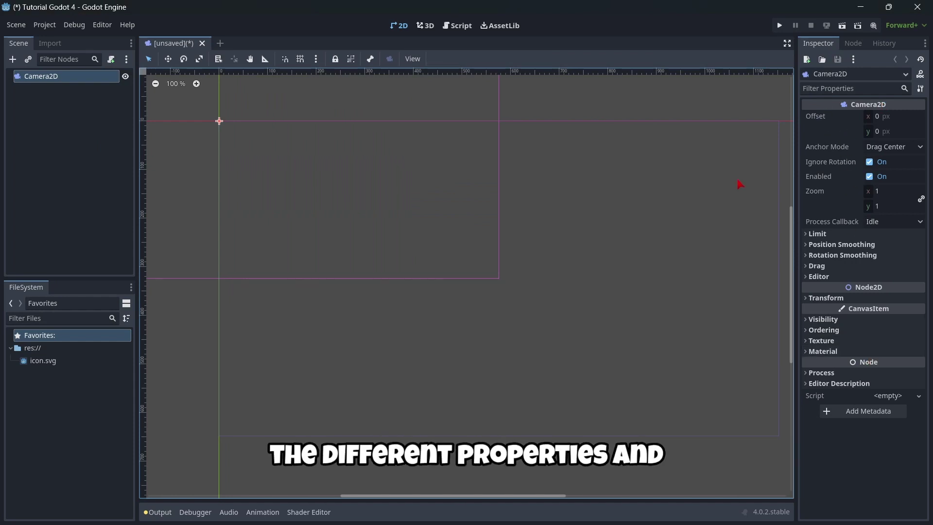
click(60, 78)
key(Delete)
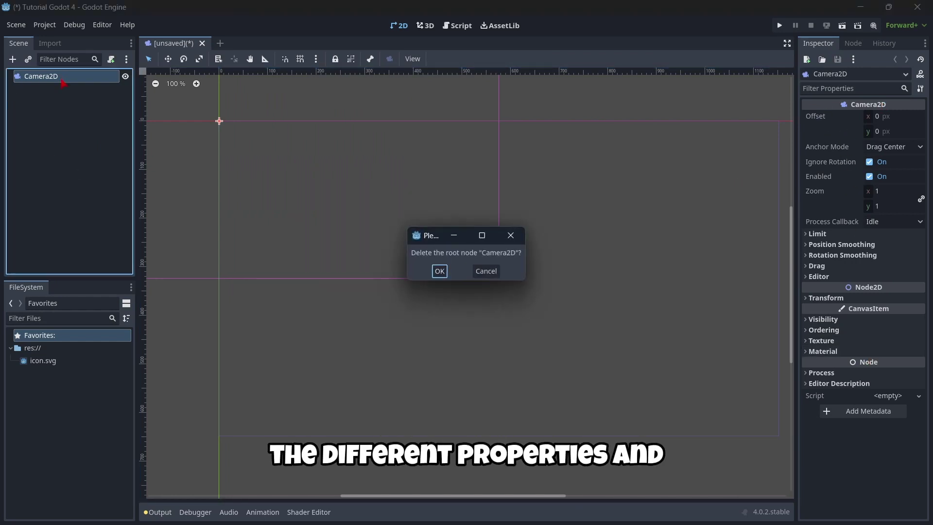
click(439, 271)
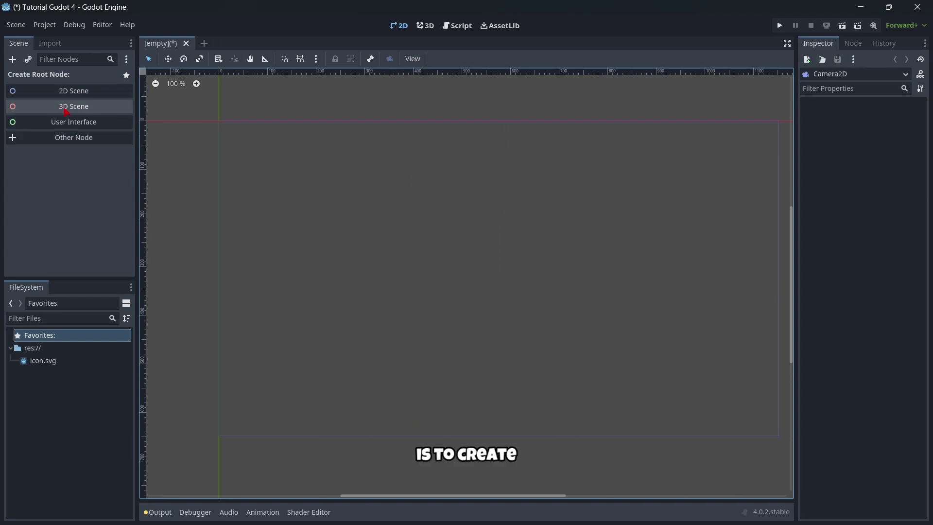
Create a Node2D root node and rename it Main
click(64, 96)
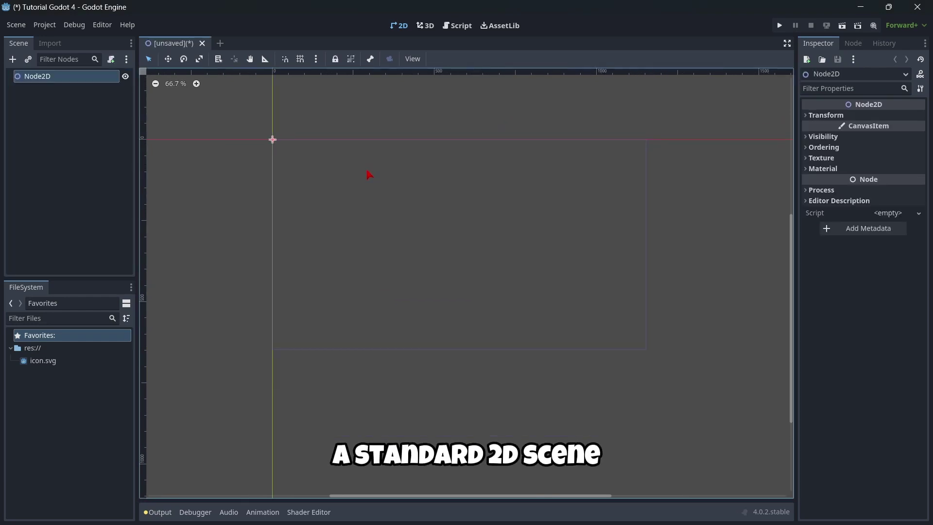
double_click(67, 83)
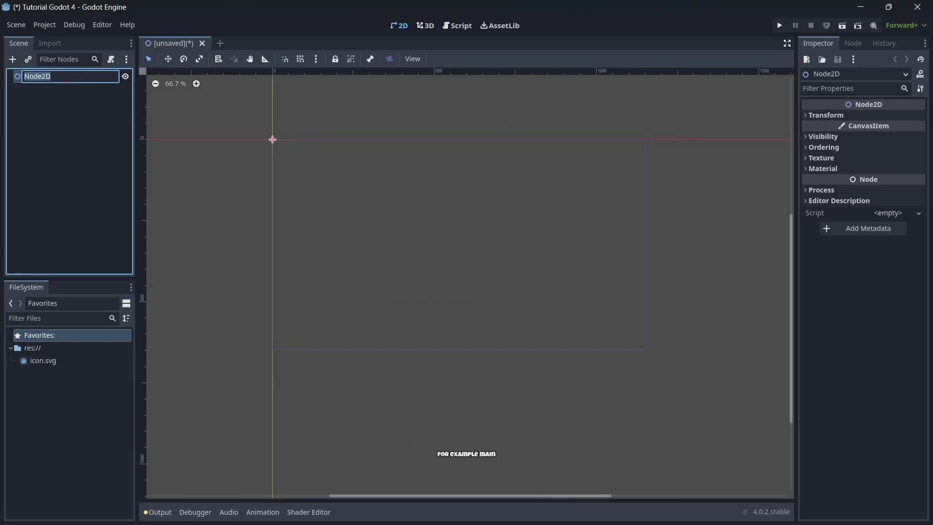
text(Main)
key(Return)
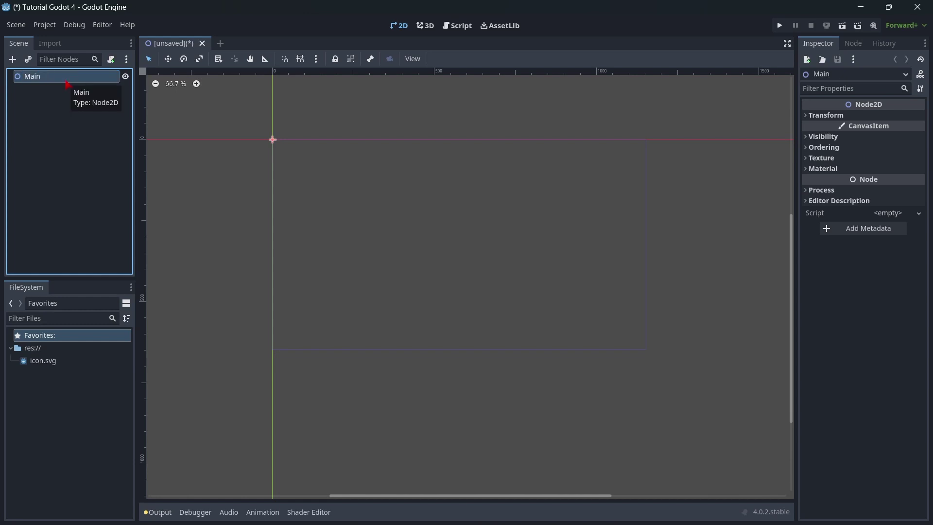
click(111, 144)
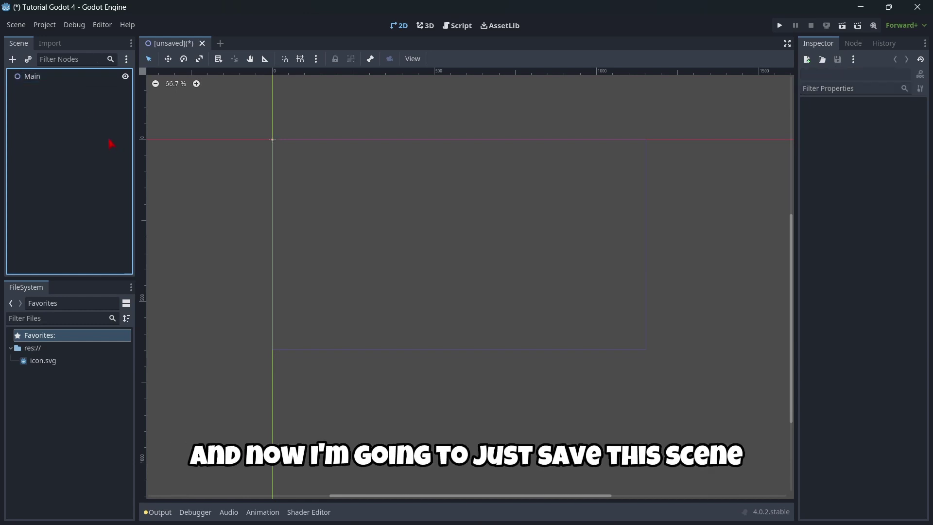
Save the scene as main.tscn
key(ctrl+s)
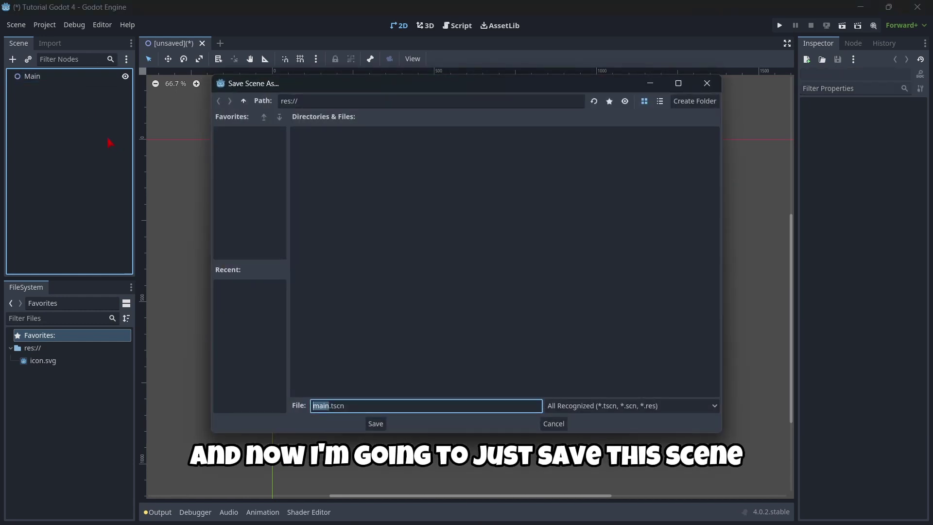
click(376, 423)
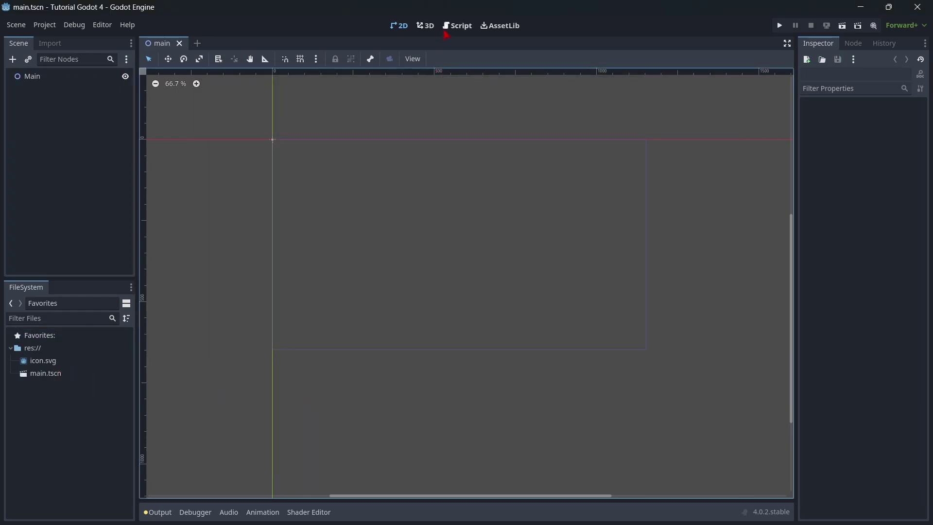
click(69, 80)
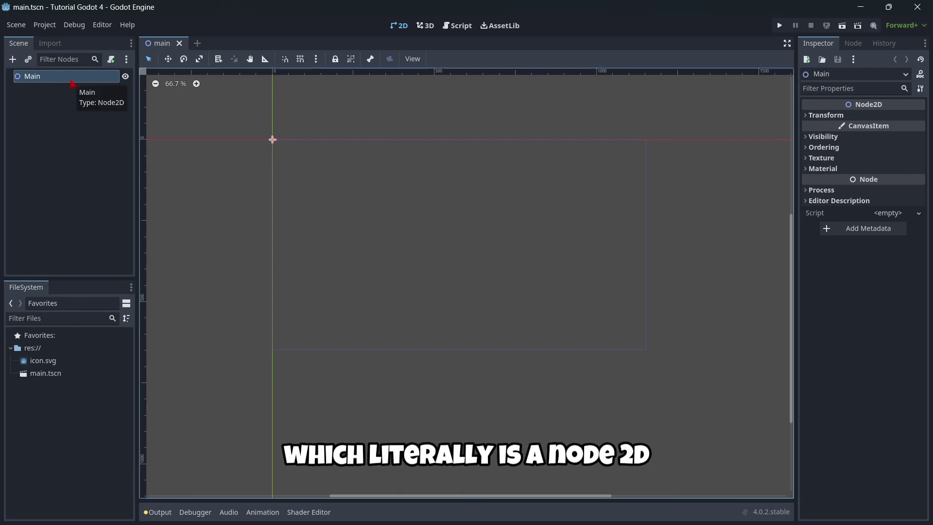
click(72, 83)
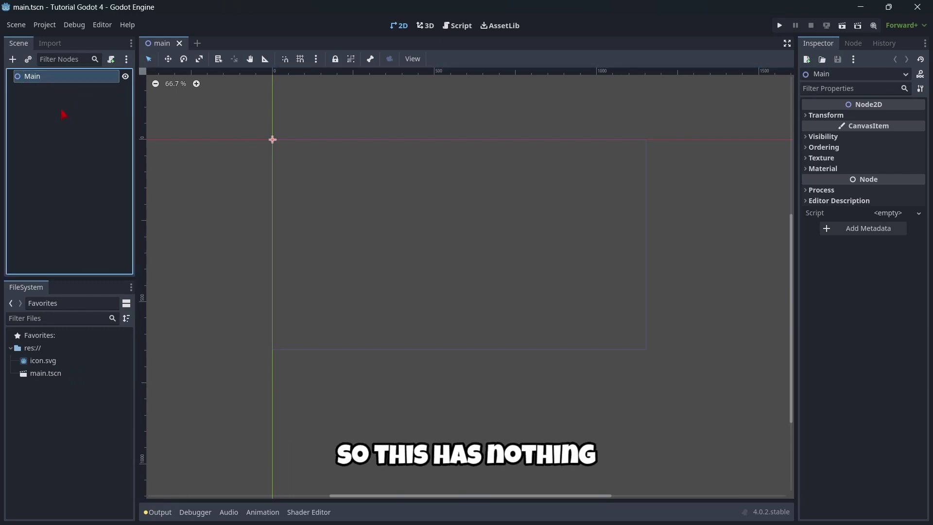
Attach a new main.gd script to the Main node using the empty Object template
click(112, 61)
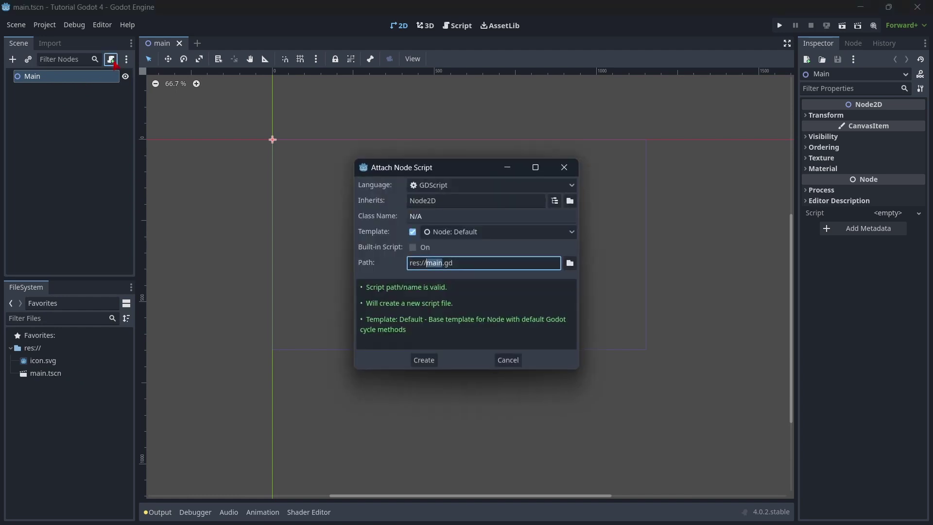
click(474, 232)
click(478, 272)
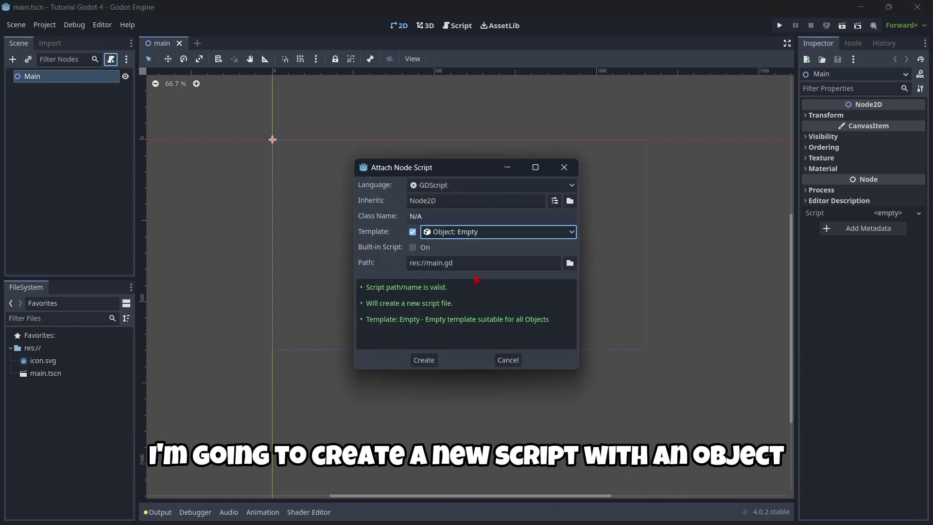
click(424, 359)
Add a func _ready(): declaration on a new line and enlarge the editor font
click(273, 91)
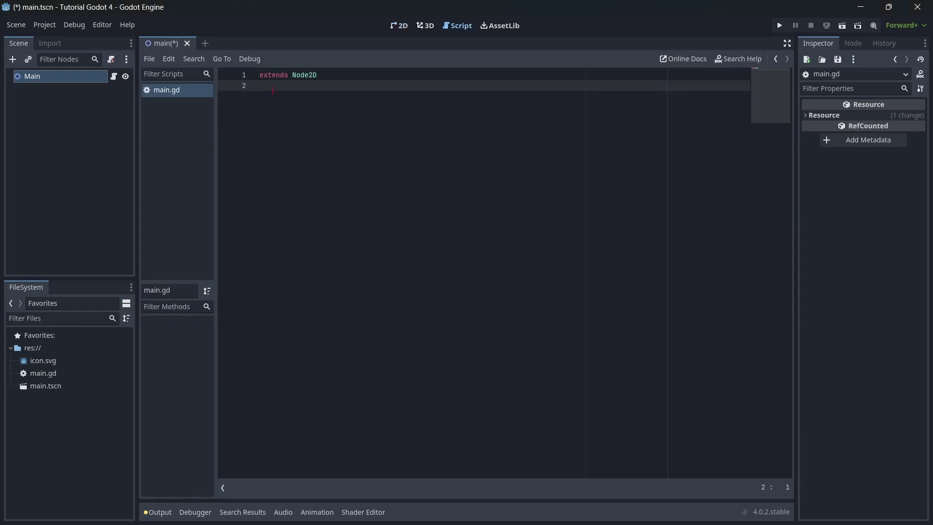
key(Return)
text(func _ready():)
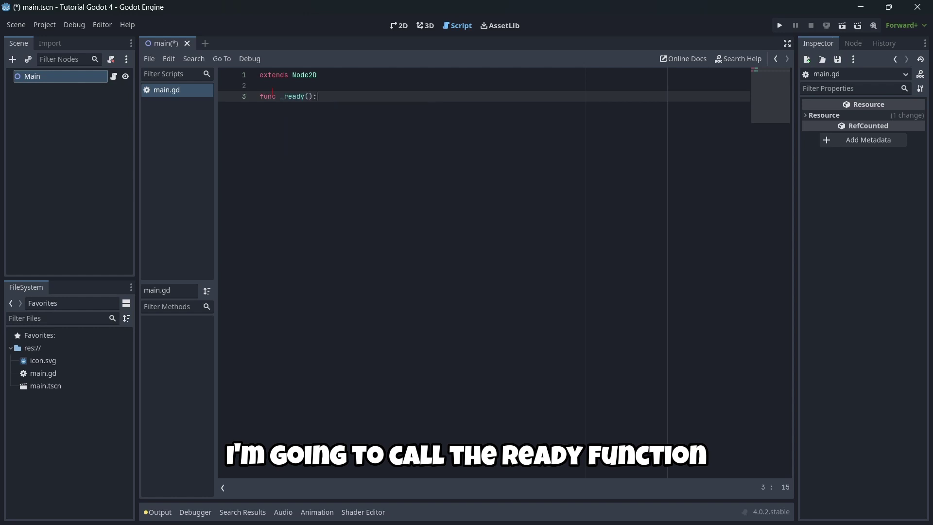
key(Return)
key(ctrl+equal)
key(ctrl+equal)
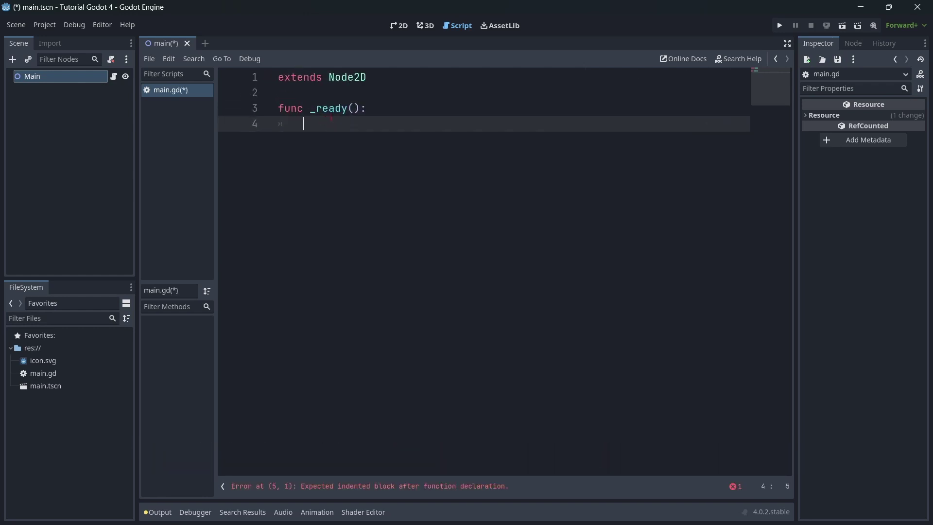
drag(279, 108, 361, 108)
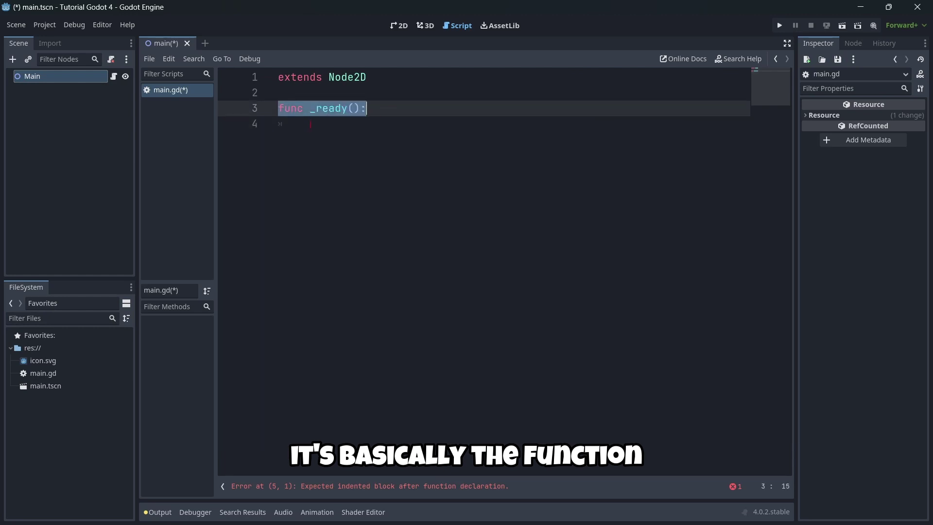
click(311, 124)
drag(311, 124, 279, 108)
click(317, 121)
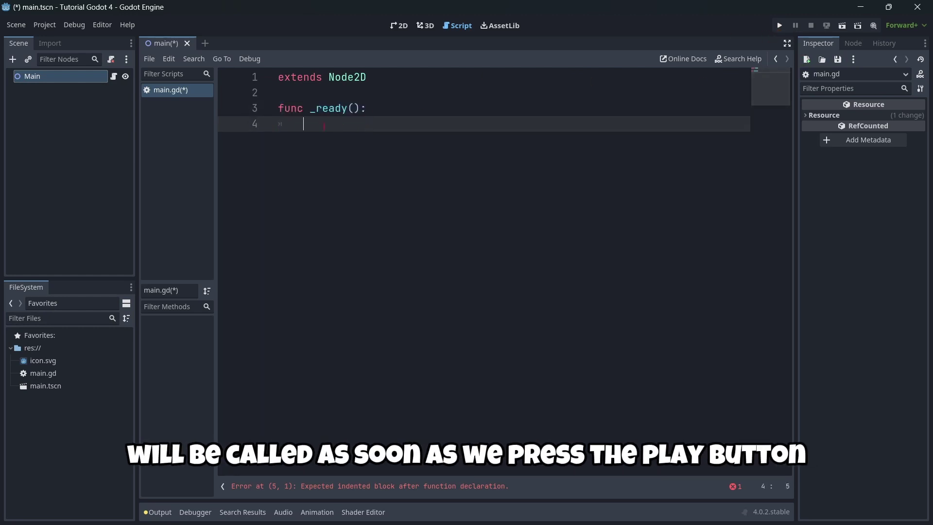
Write the print("Subscribe") call inside _ready using autocomplete
text(prin)
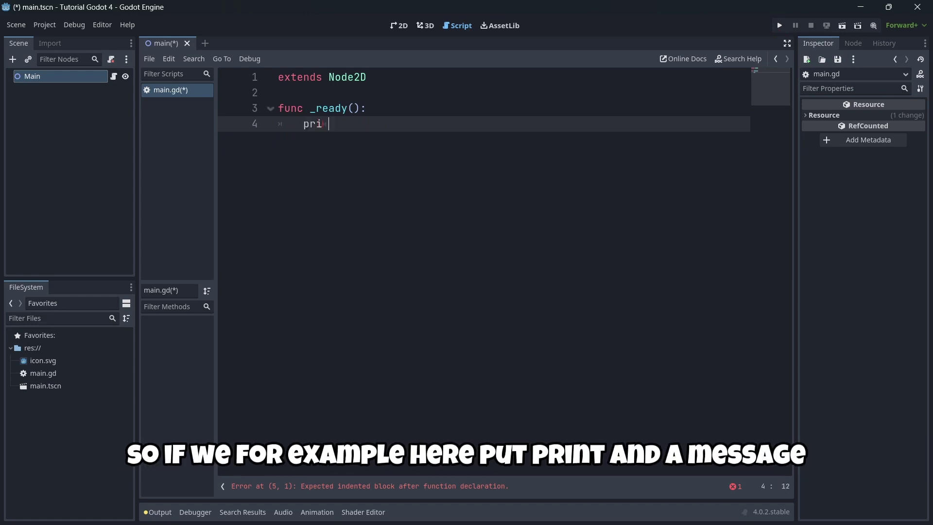
text(t)
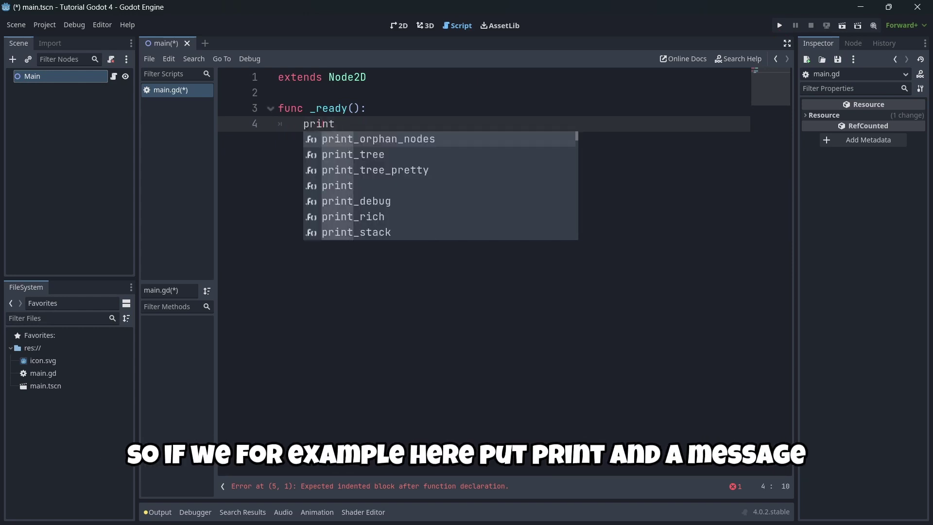
key(Down)
key(Down)
key(Down)
key(Return)
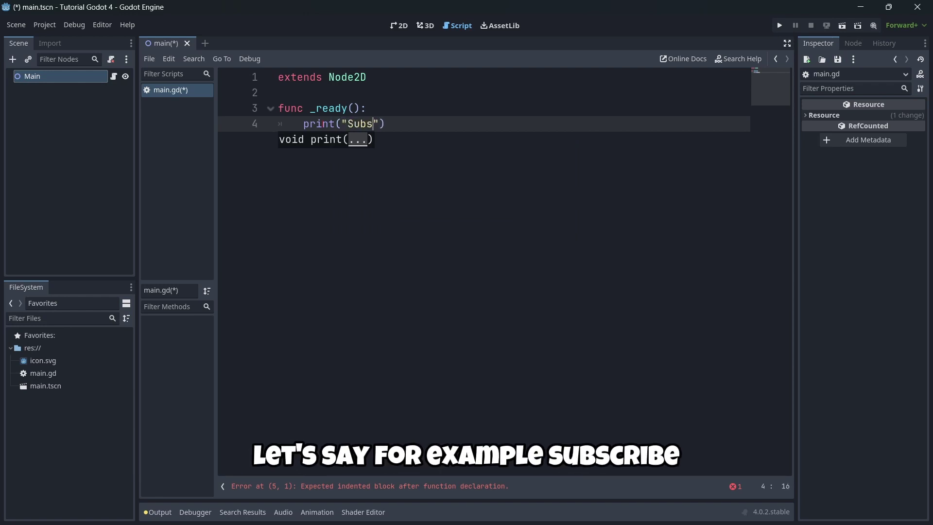
key(End)
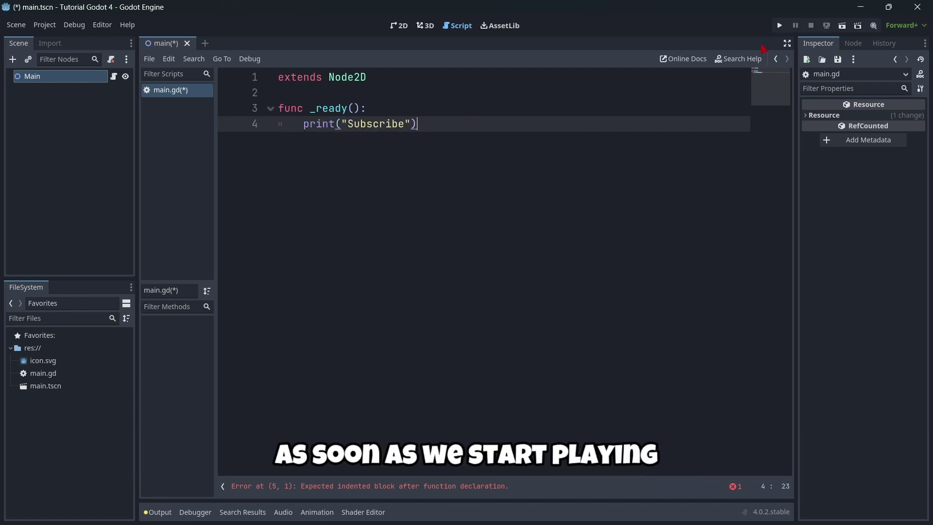
Run the game with the current scene as main, then close it
click(780, 25)
click(523, 276)
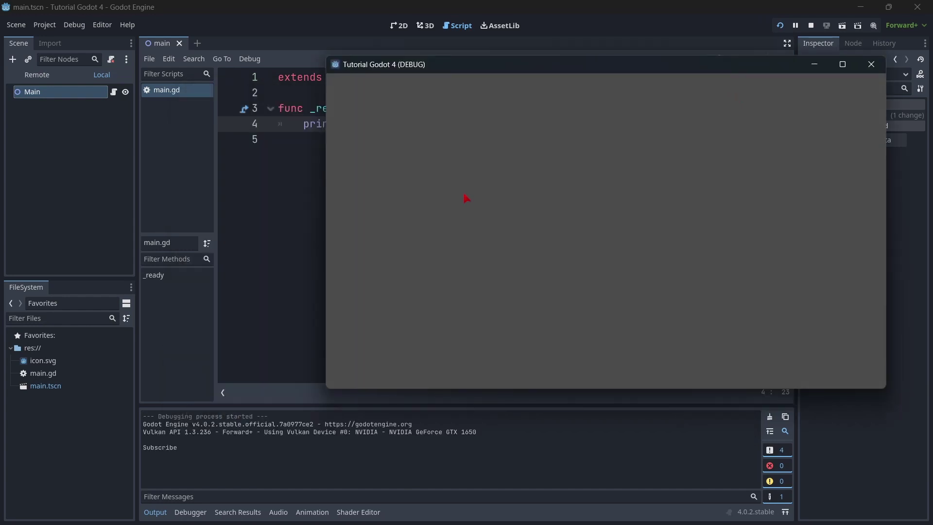
key(alt+F4)
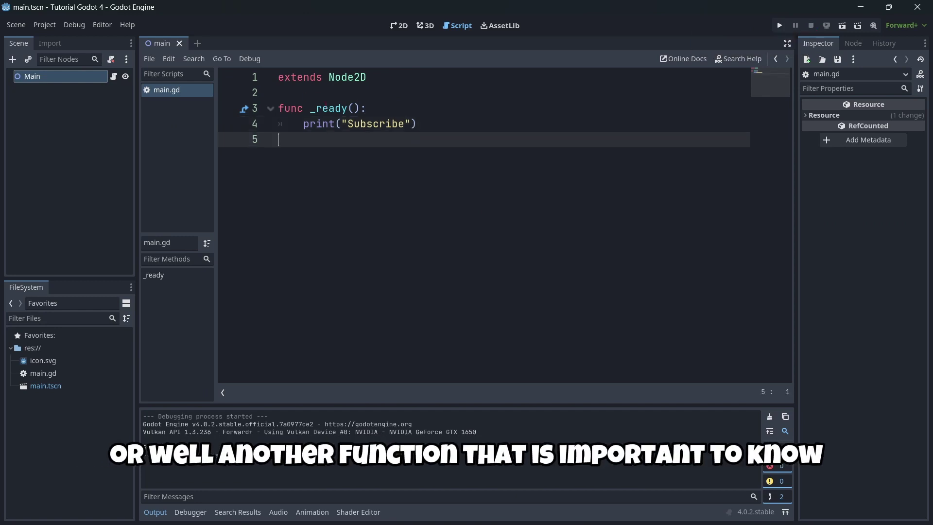
Delete the _ready function name on line 3
click(329, 108)
double_click(329, 108)
key(BackSpace)
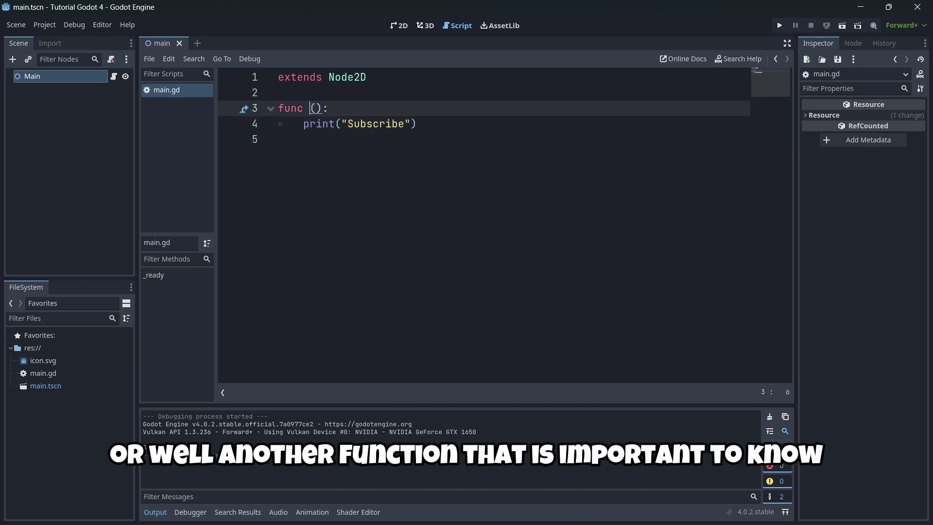
Replace lines 3–5 with func _process(delta): calling print("Subscribe")
drag(282, 141, 249, 114)
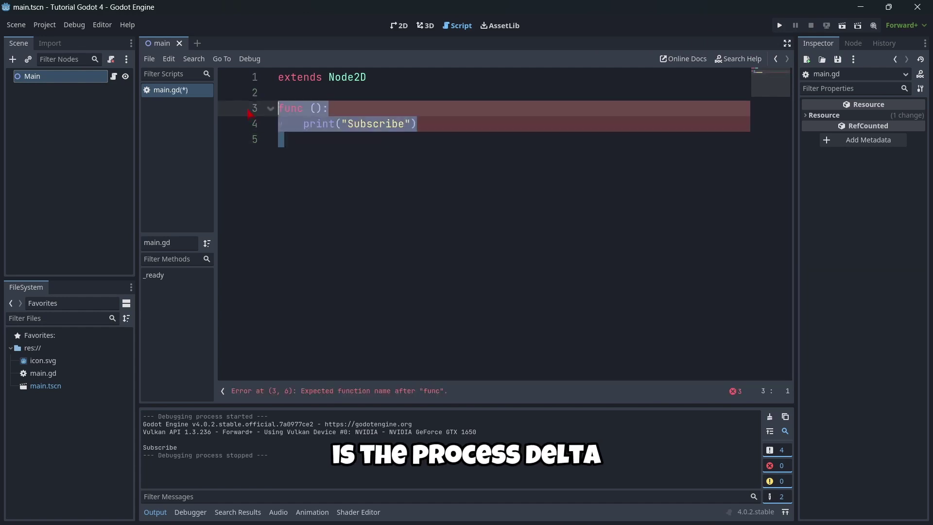
key(BackSpace)
text(func _)
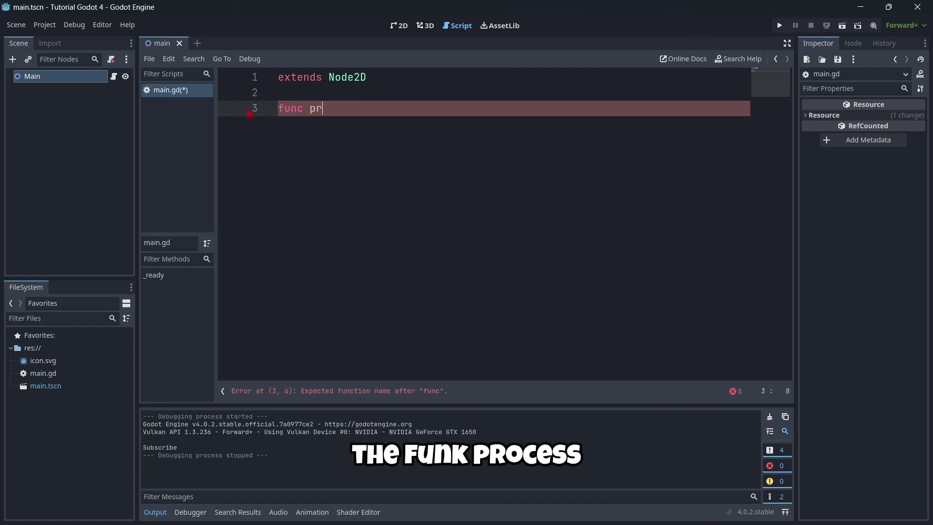
text(proce)
key(Down)
key(Return)
key(Return)
text(pri)
key(Tab)
text(nt)
key(Return)
text(")
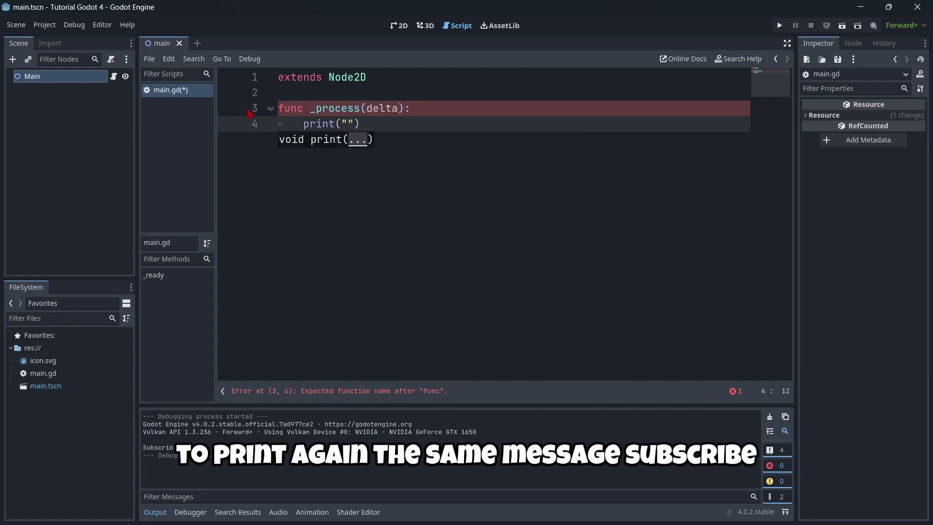
text(Subscribe)
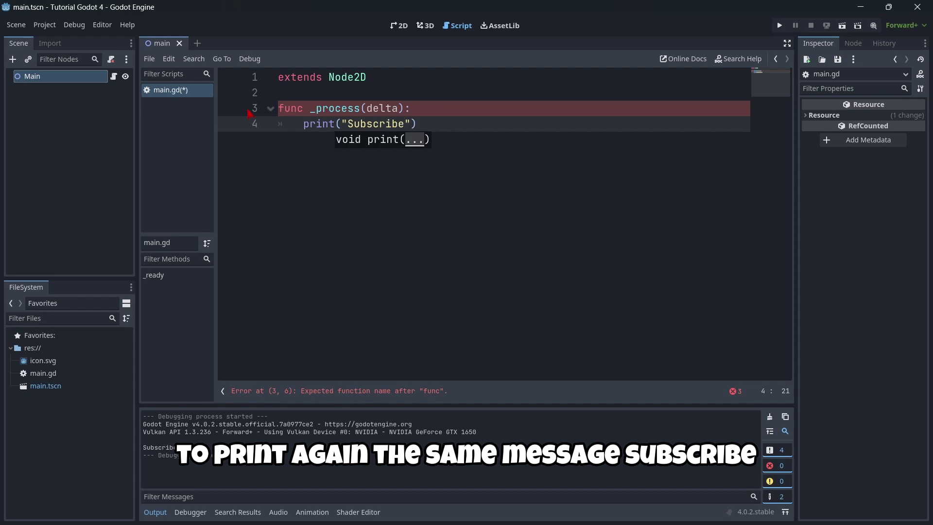
click(497, 122)
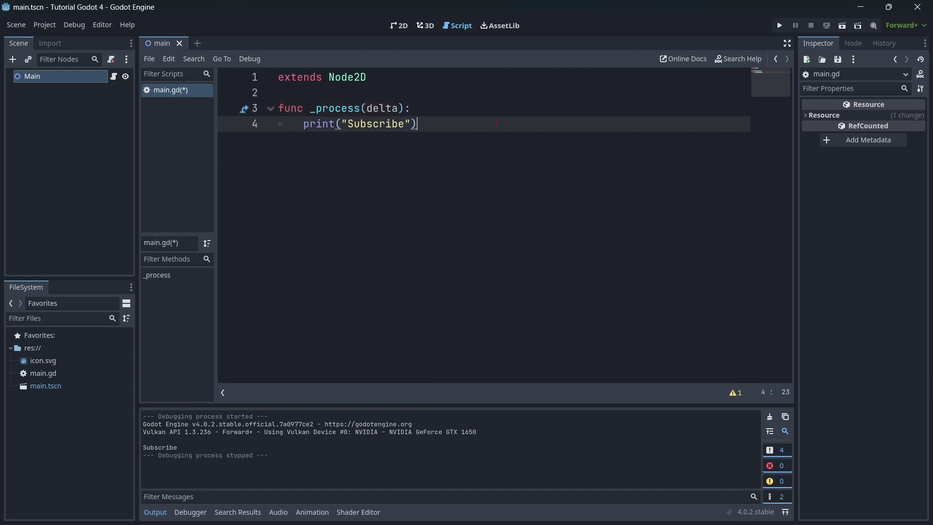
Run the game to watch Subscribe repeat in the output, then stop it
click(780, 25)
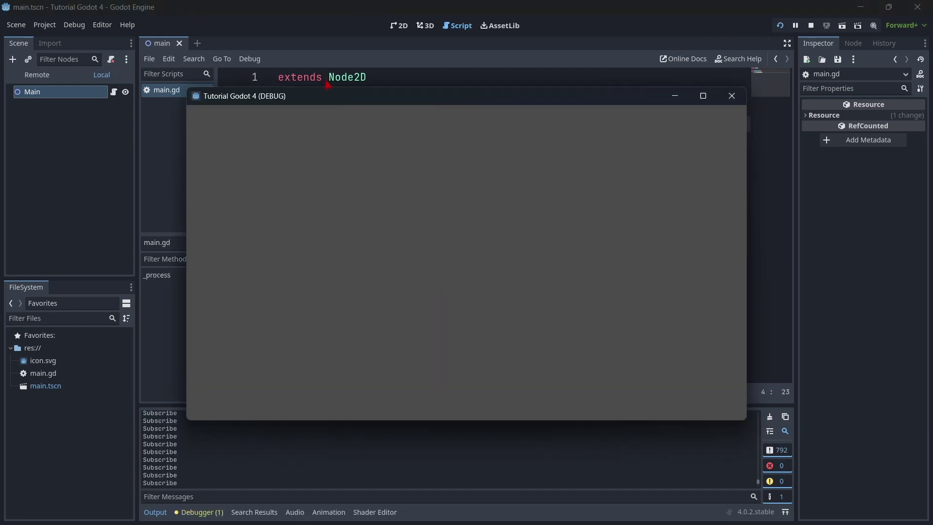
drag(324, 100, 462, 28)
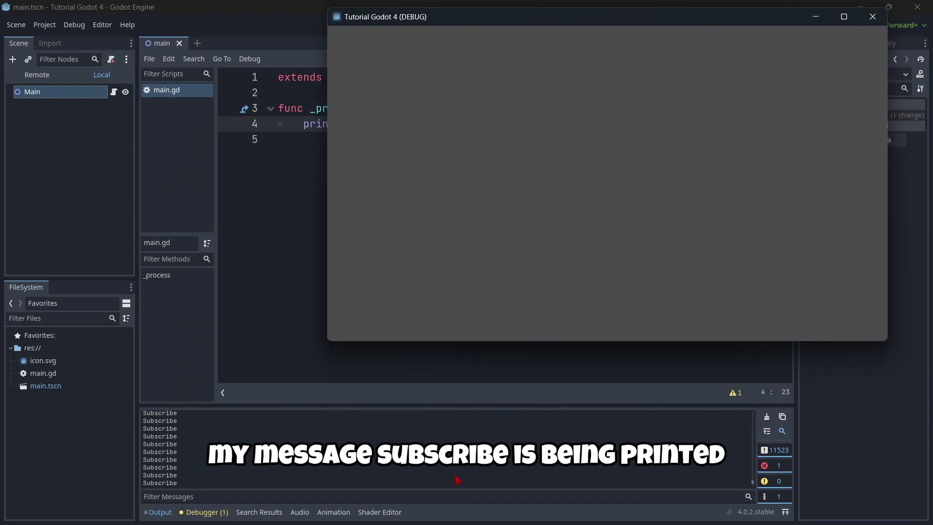
key(F8)
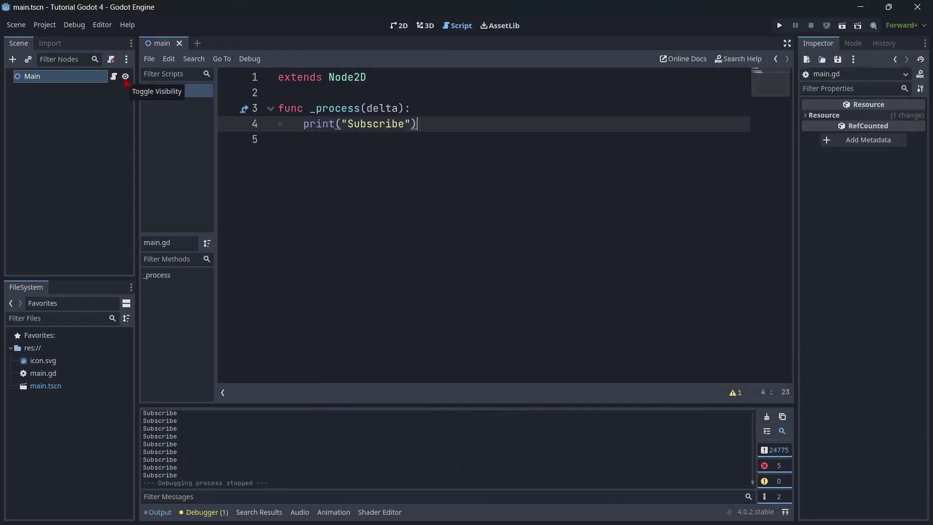
Add a Sprite2D child node under Main in the 2D view
click(400, 28)
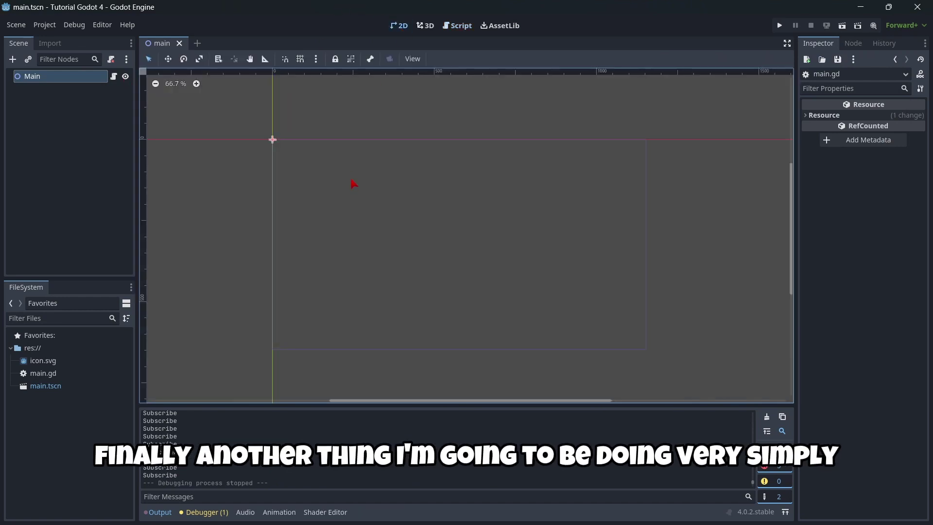
click(50, 78)
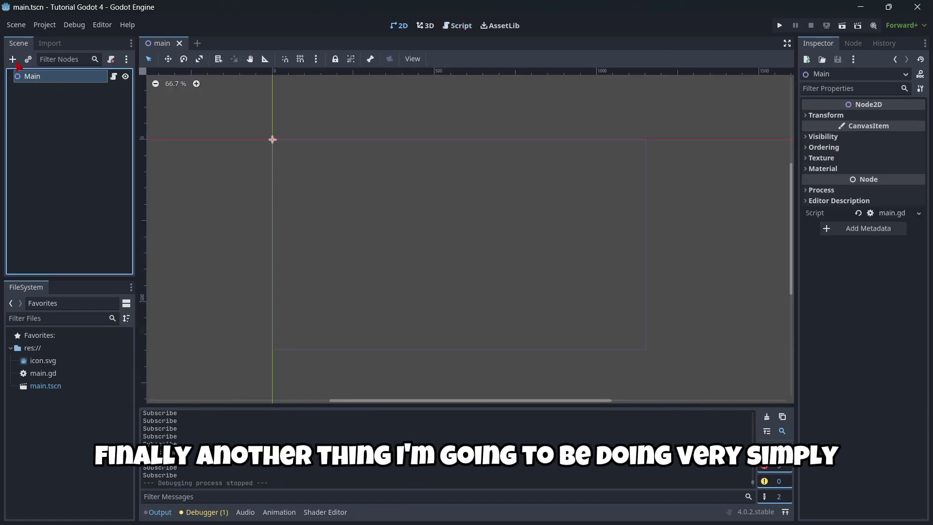
click(15, 61)
text(sprite)
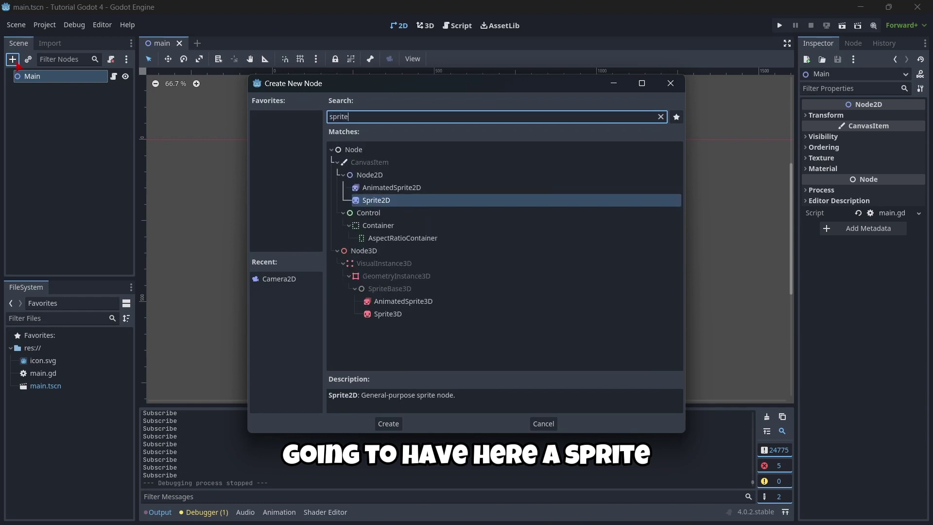
key(Return)
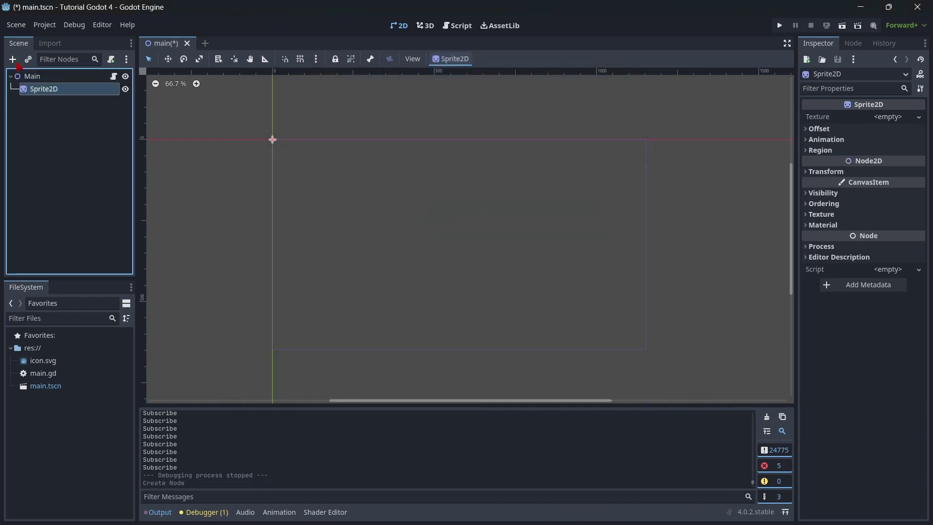
Quick Load icon.svg as the sprite's texture and move it to the canvas centre
click(868, 122)
click(816, 339)
double_click(377, 214)
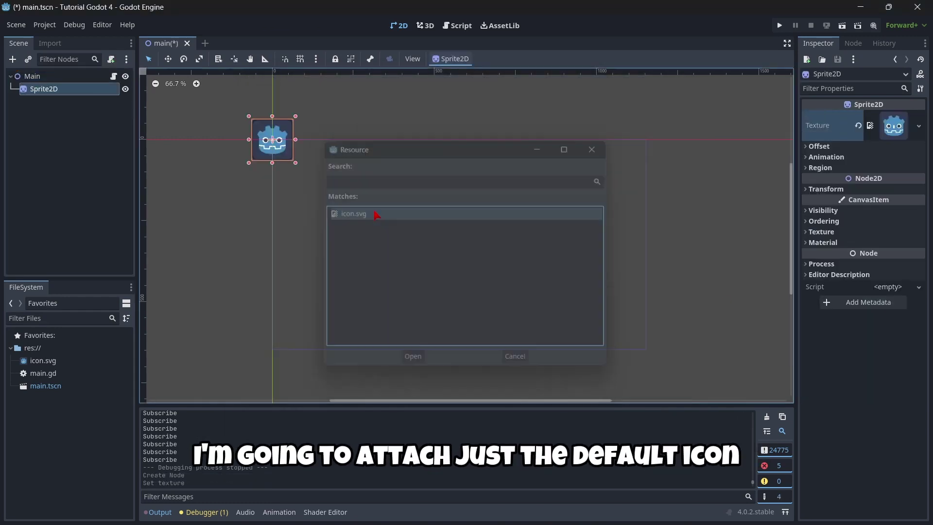
drag(277, 154, 452, 250)
scroll(437, 204, down, 1)
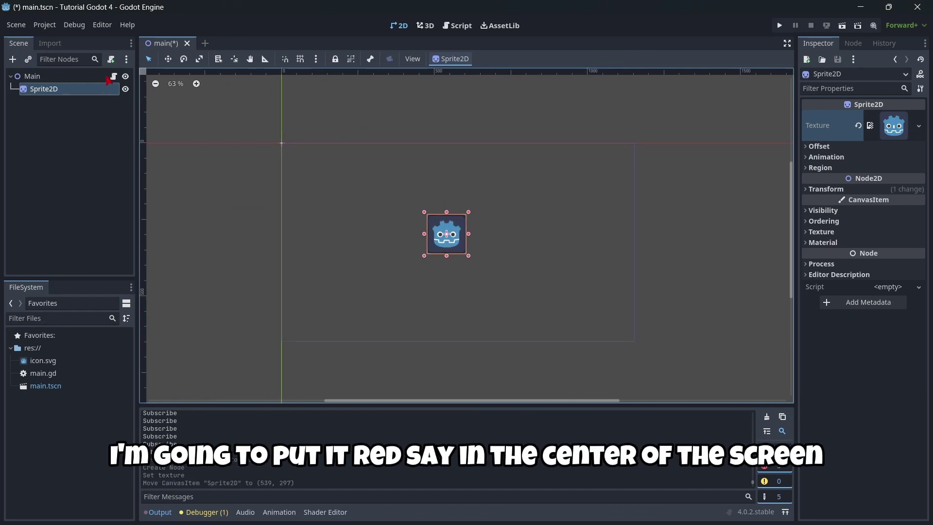
click(107, 115)
click(73, 91)
Attach a Sprite2D.gd script, replace its template with func _ready(): and start typing modulate
click(110, 59)
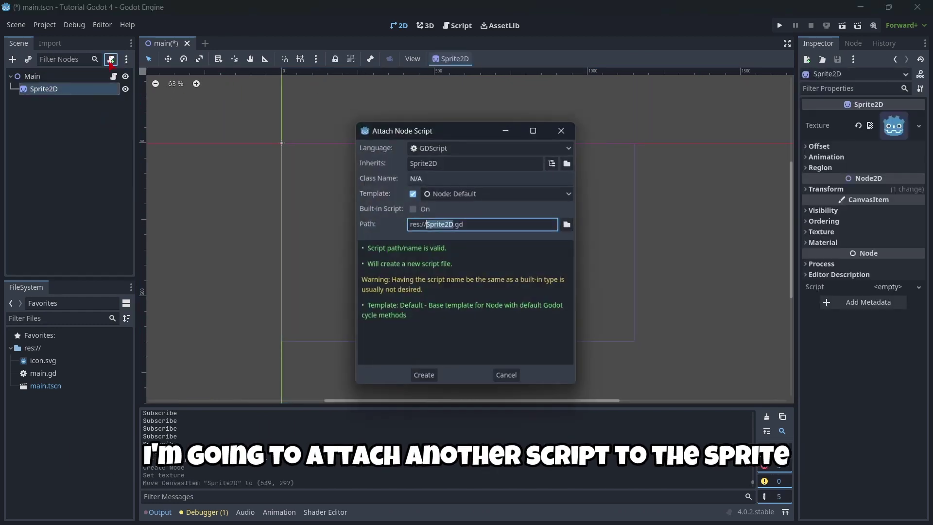
click(423, 383)
drag(291, 248, 200, 121)
key(BackSpace)
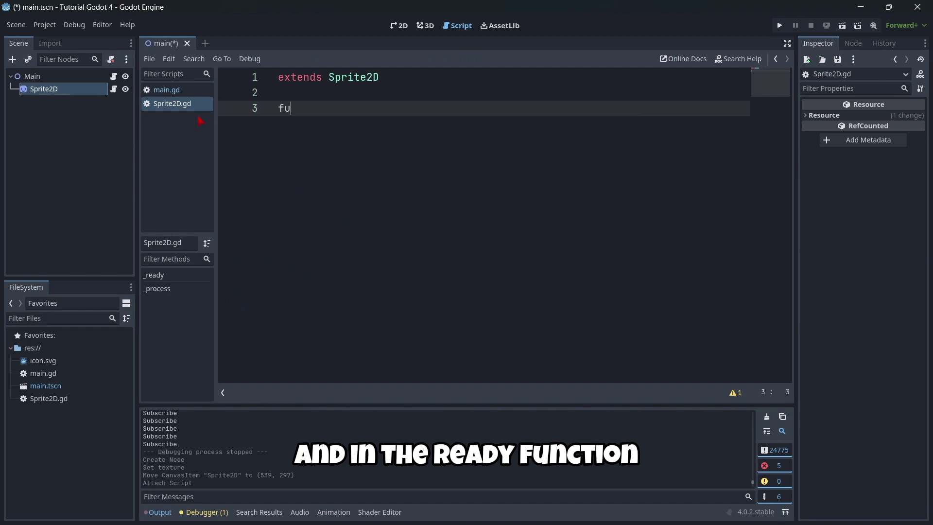
text(func _ready():)
key(Return)
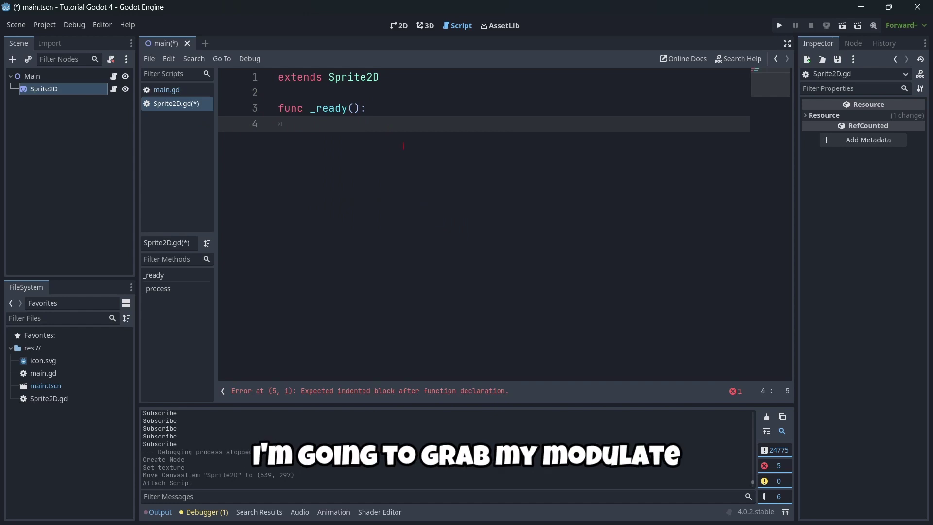
text(modulate)
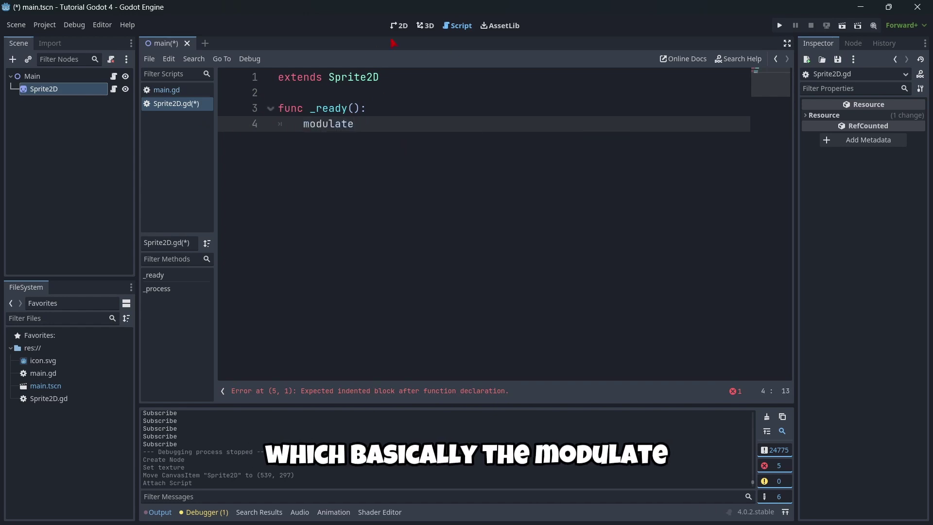
click(398, 26)
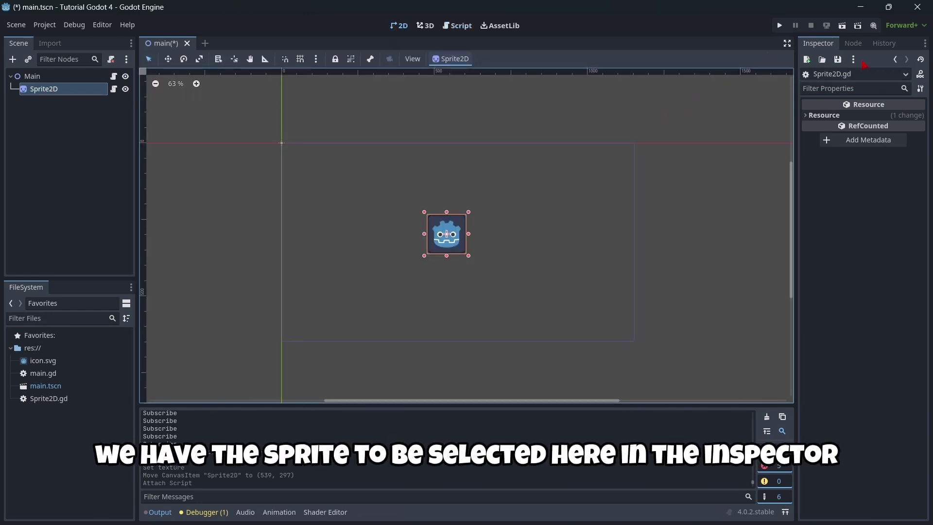
click(43, 93)
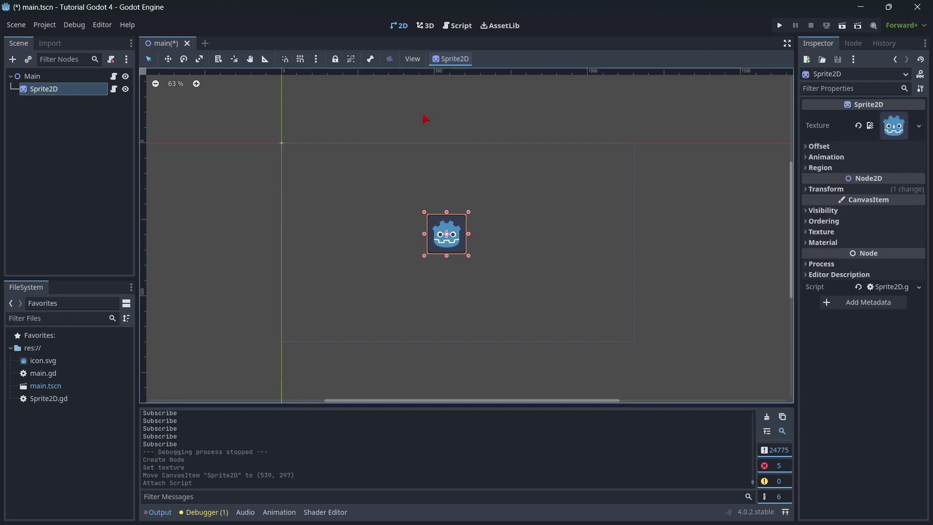
click(856, 212)
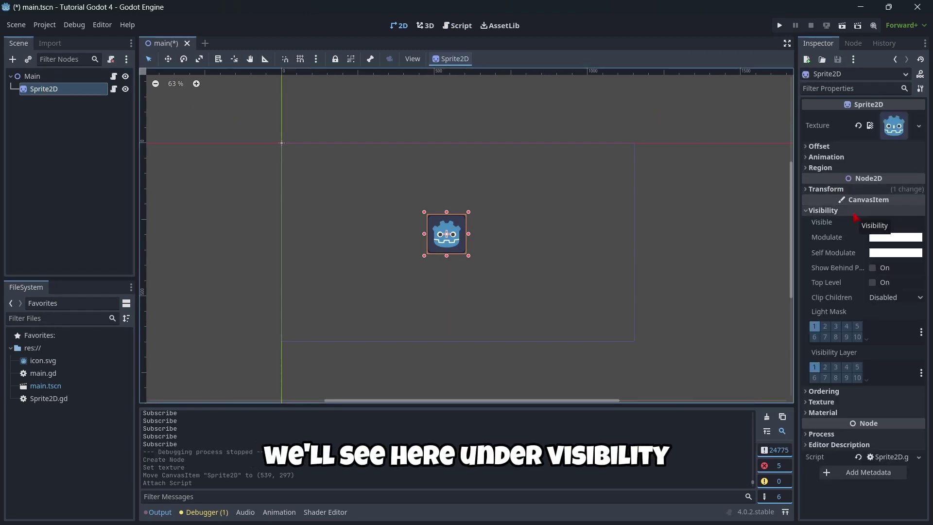
click(884, 238)
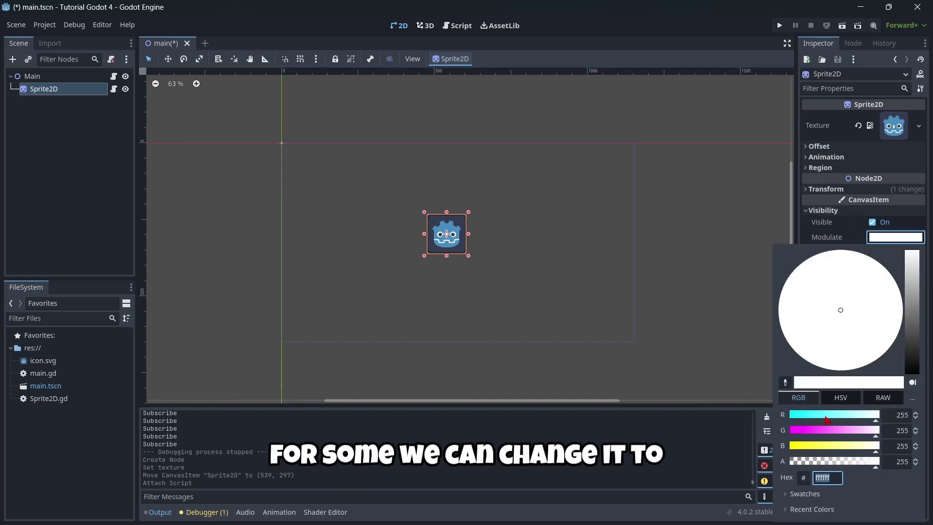
drag(815, 417, 822, 437)
drag(855, 272, 901, 303)
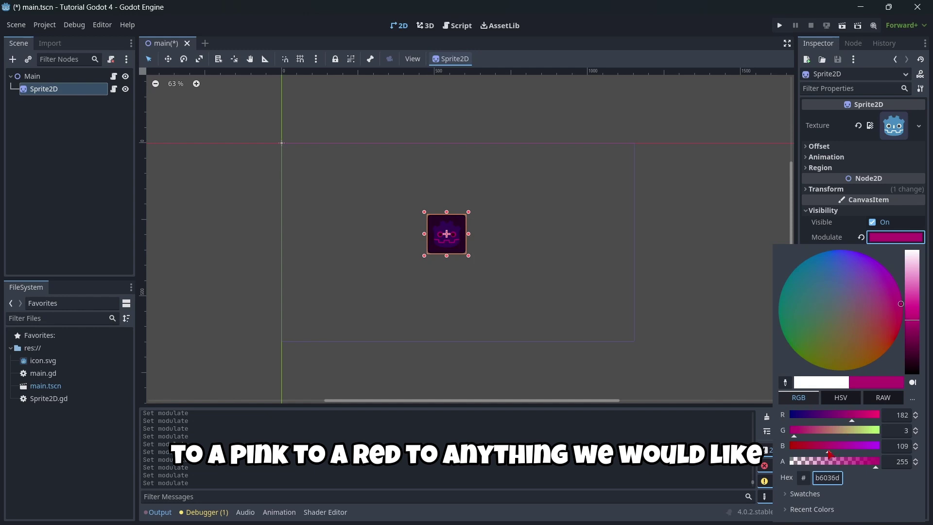
drag(823, 452, 792, 446)
drag(837, 257, 837, 250)
drag(834, 435, 881, 431)
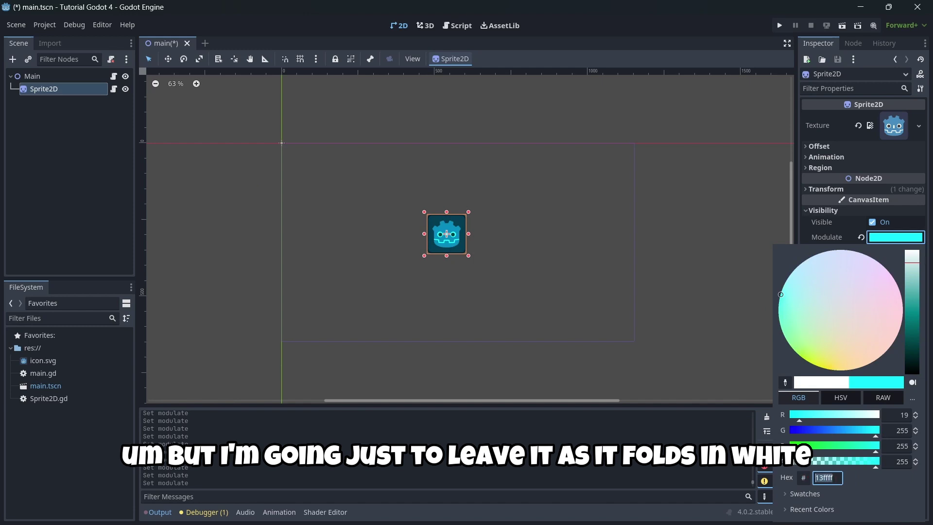
key(Return)
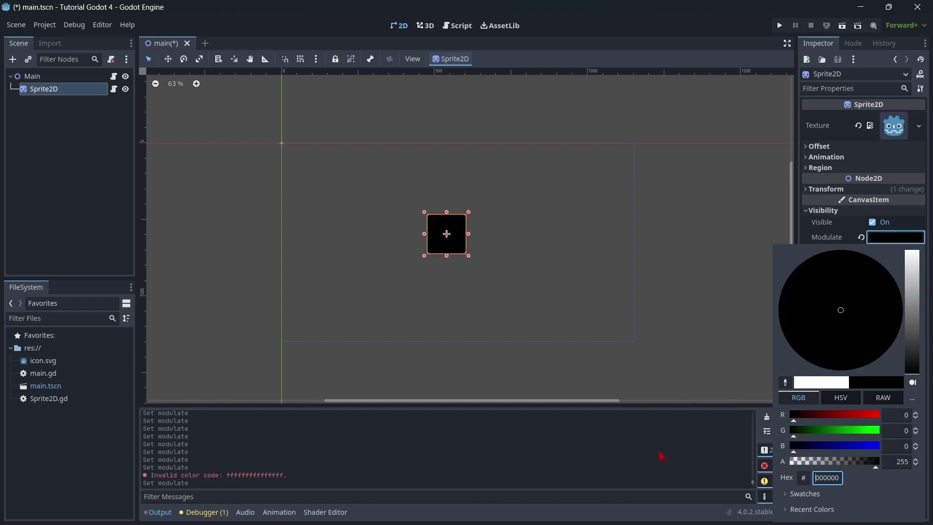
click(78, 145)
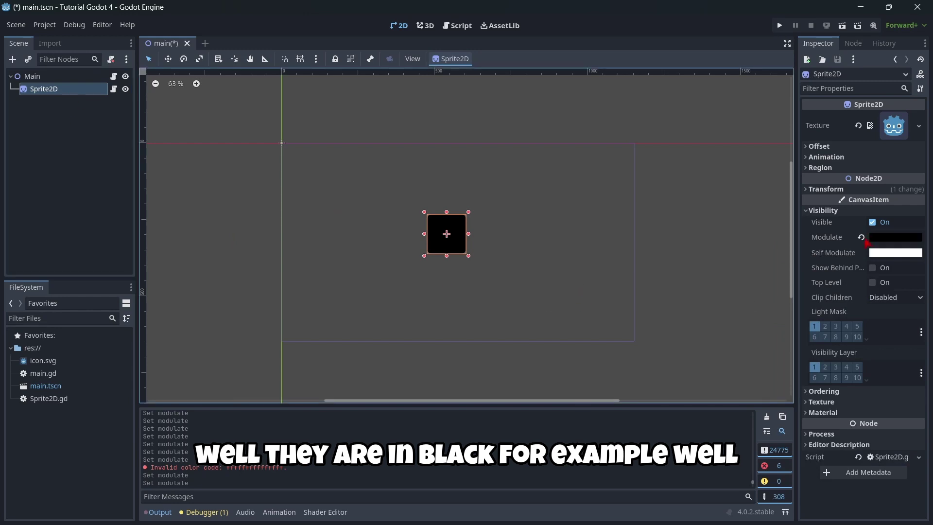
click(861, 238)
scroll(568, 219, up, 2)
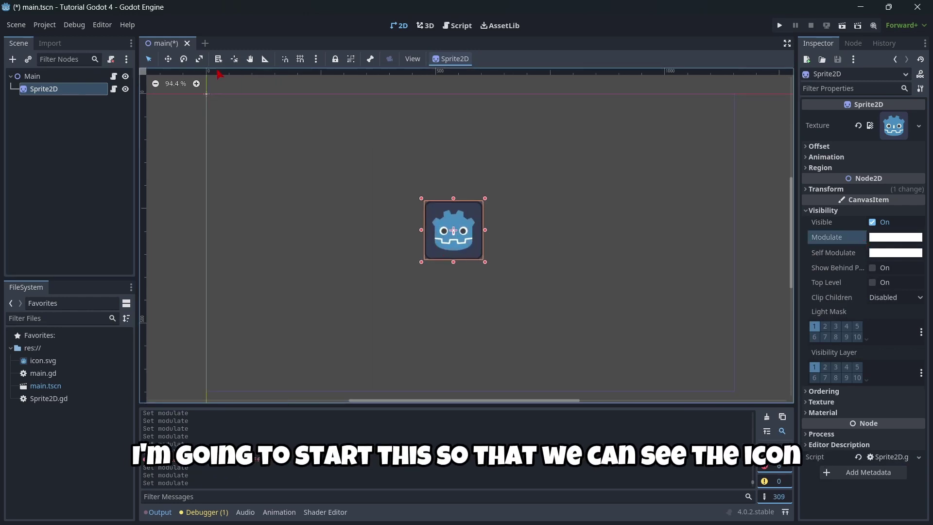
Complete Sprite2D.gd's _ready line as modulate = Color.DARK_GREEN via autocomplete
click(456, 25)
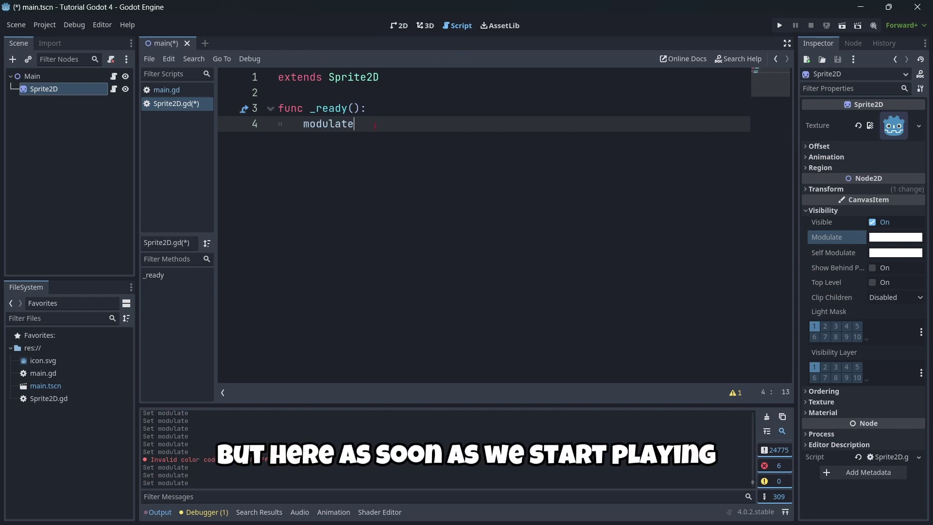
text(.)
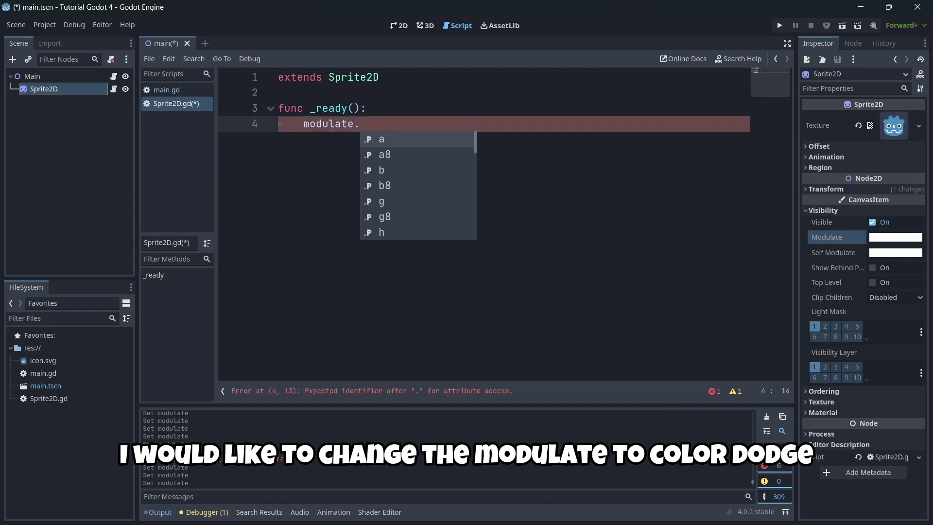
key(BackSpace)
text(= Color)
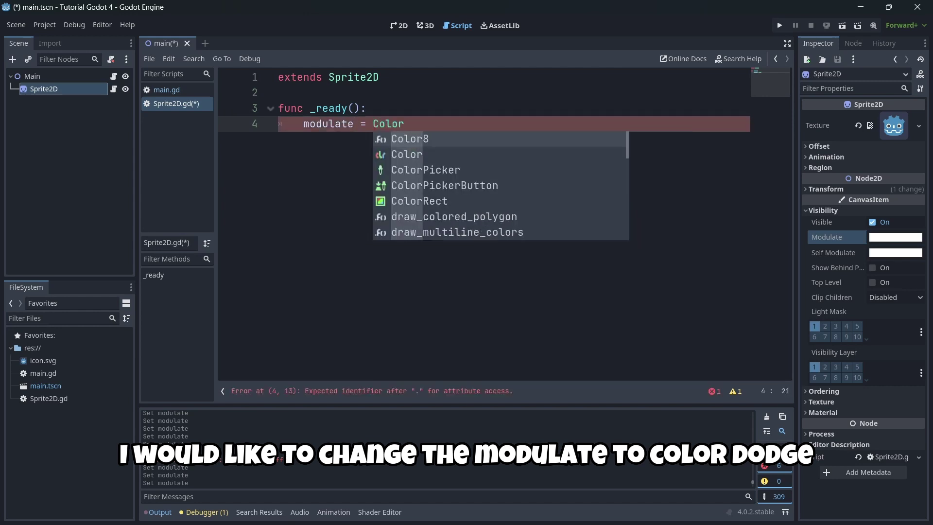
text(.b)
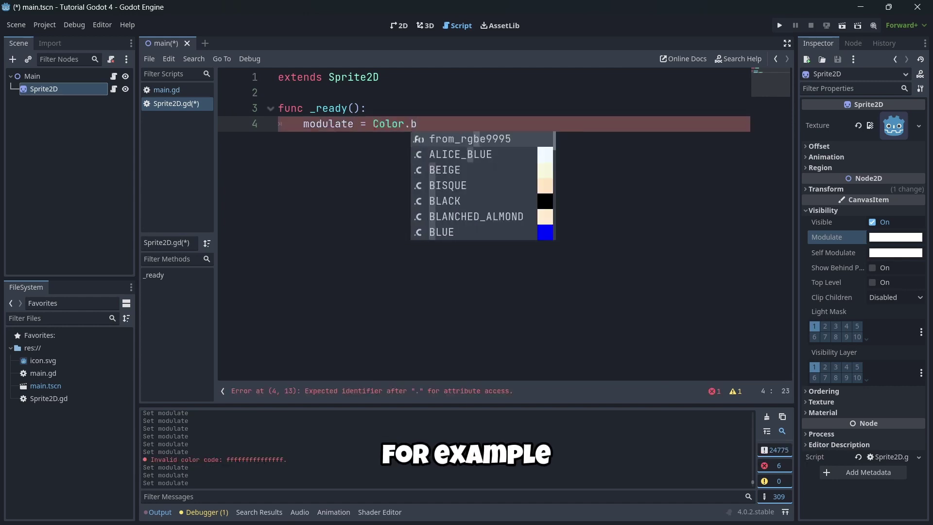
key(BackSpace)
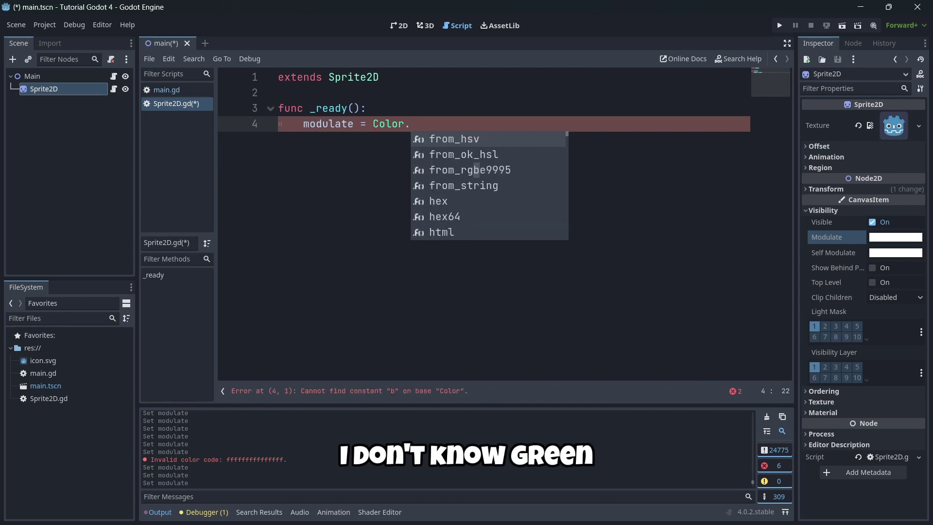
text(gree)
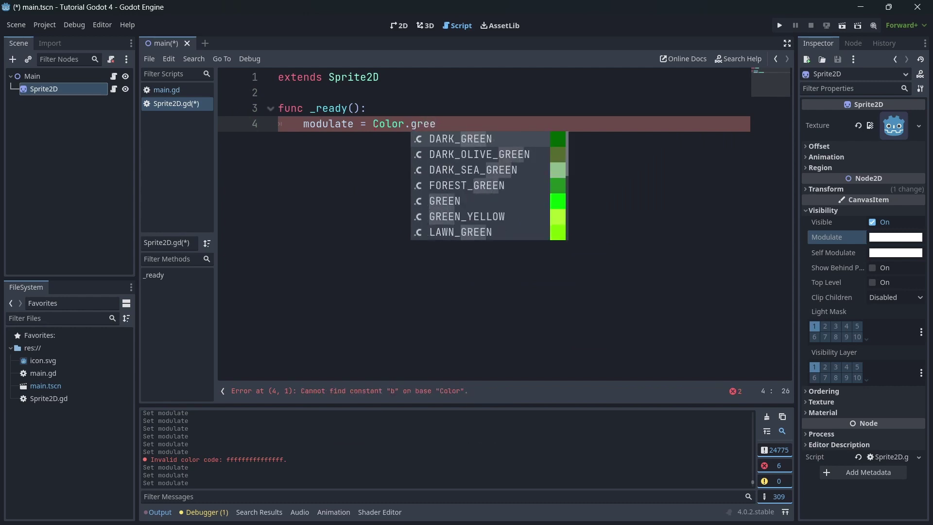
key(Return)
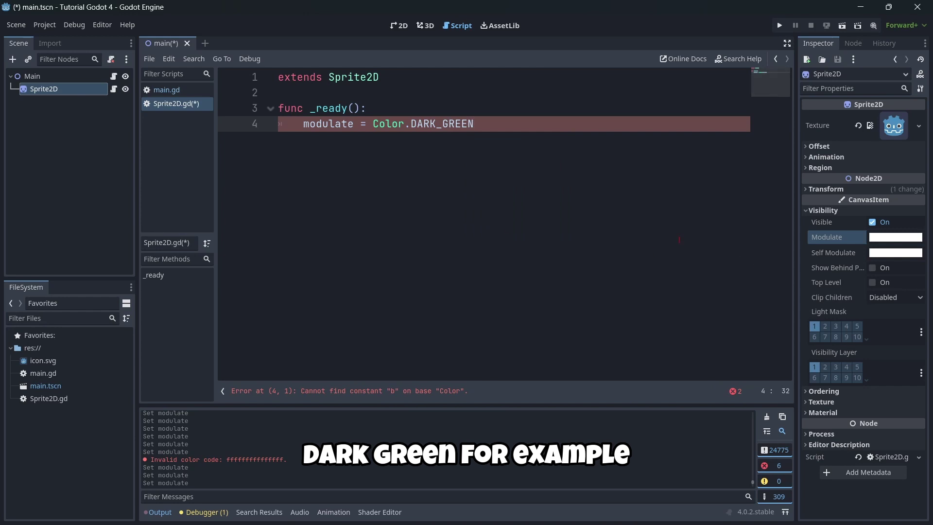
Run the game to check the dark-green icon, open main.gd, then rerun and stop
click(779, 29)
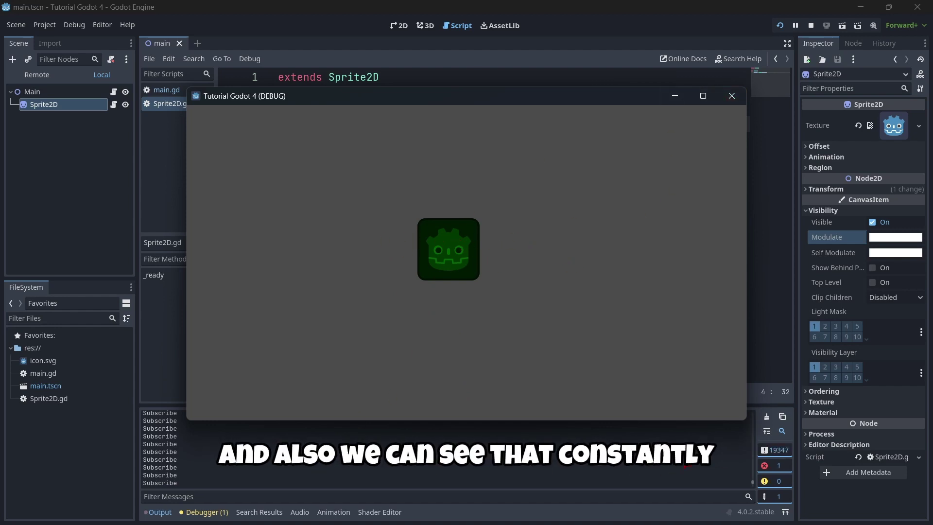
key(F8)
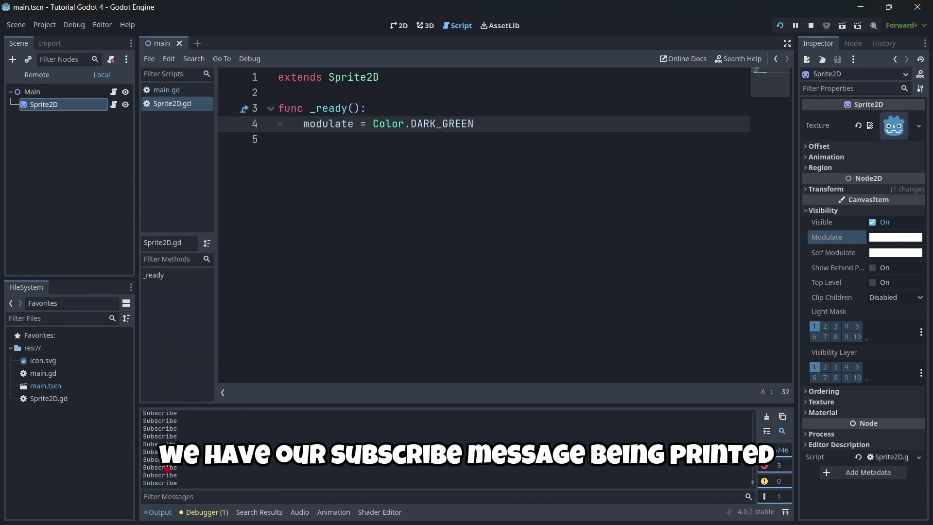
click(166, 90)
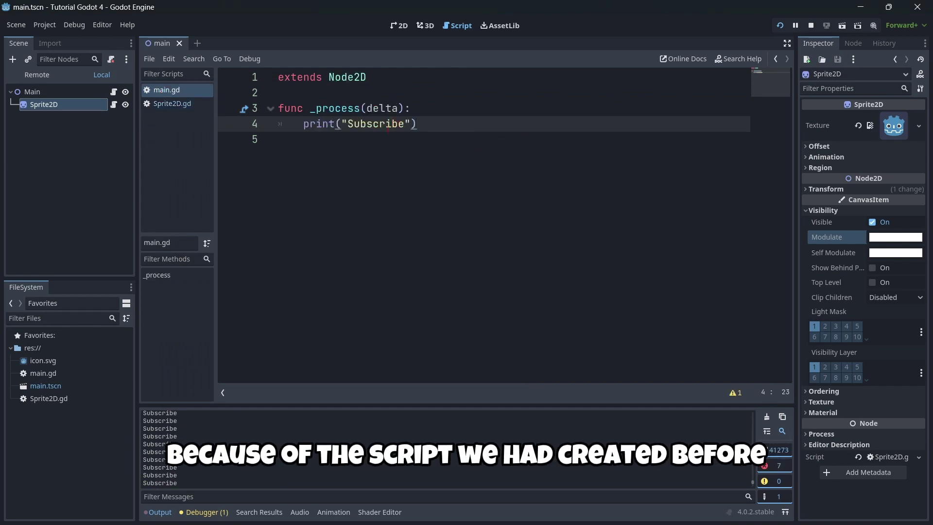
click(779, 25)
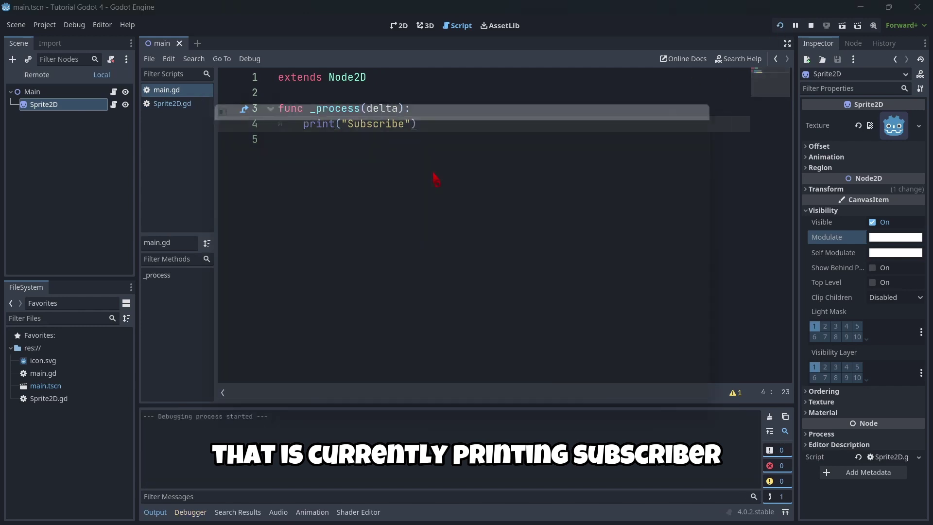
key(F8)
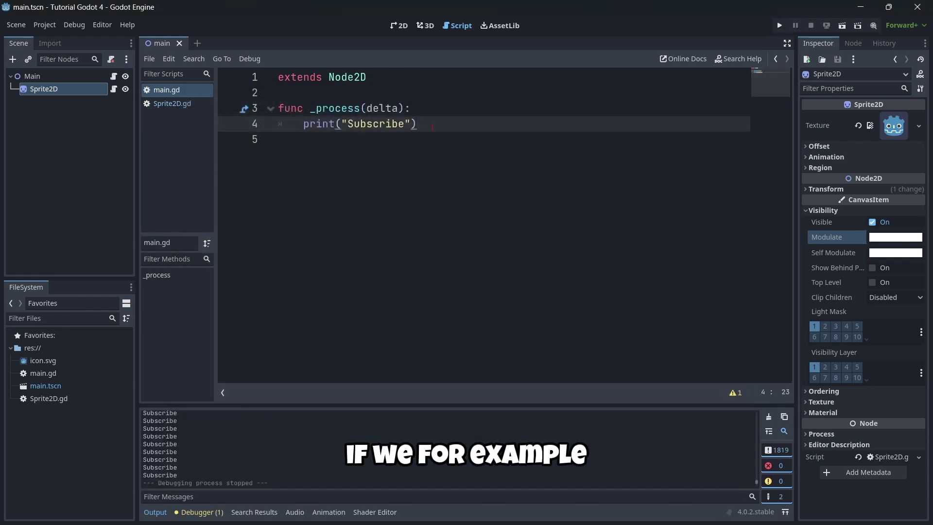
Detach main.gd from the Main node, run the game, and return to the 2D view
drag(432, 126, 227, 109)
right_click(167, 94)
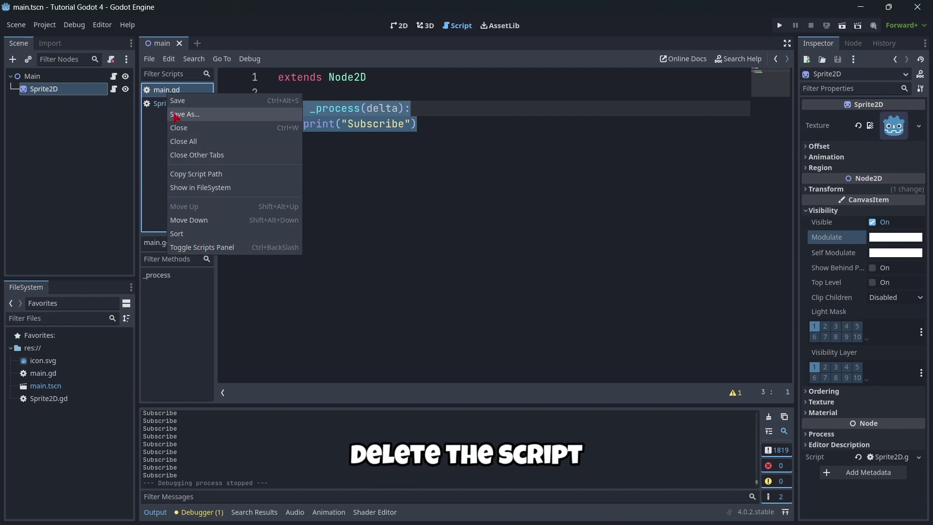
click(68, 89)
click(68, 77)
click(110, 59)
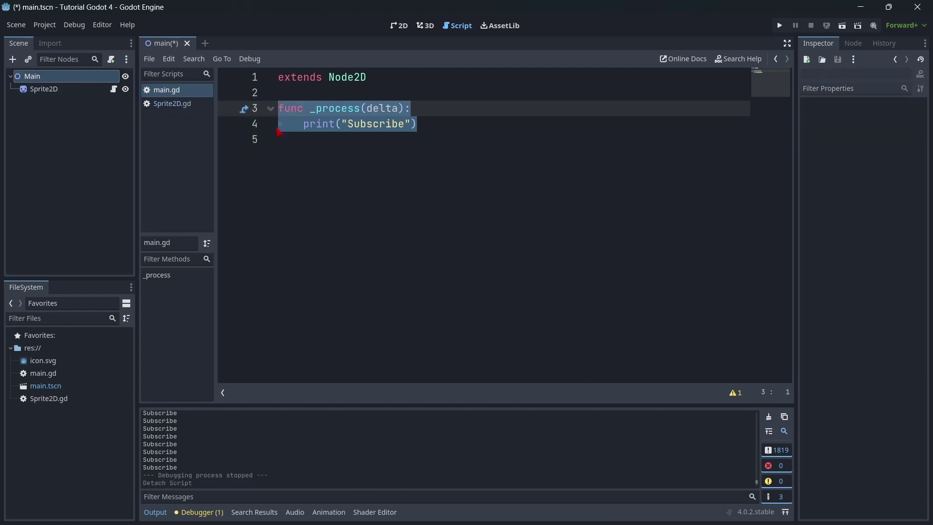
key(F5)
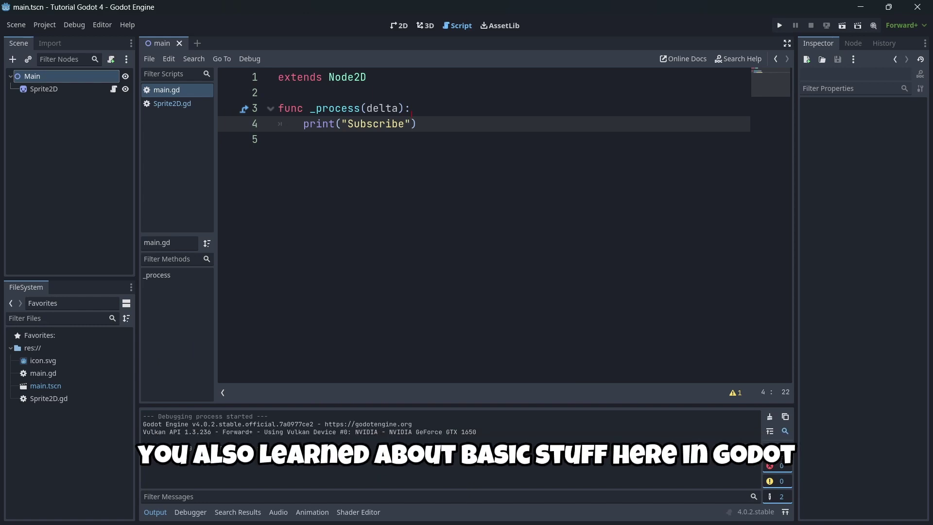
click(400, 25)
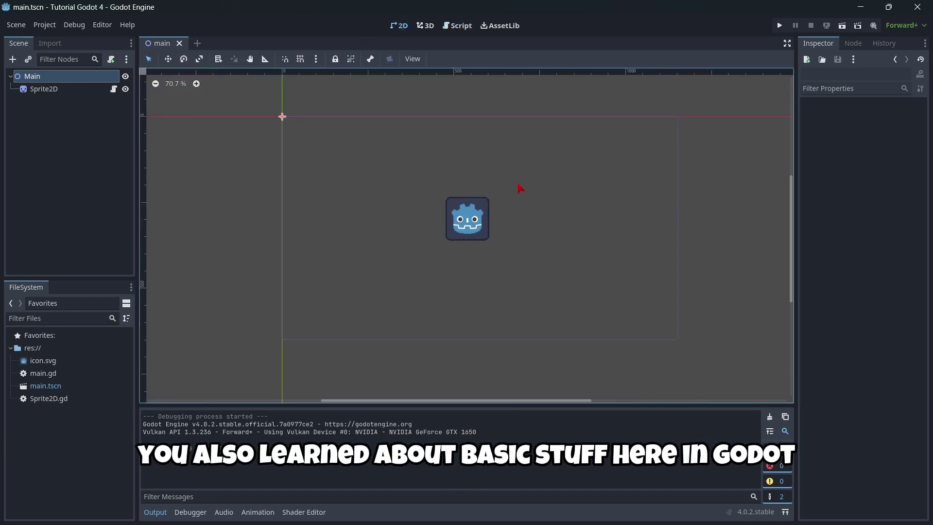